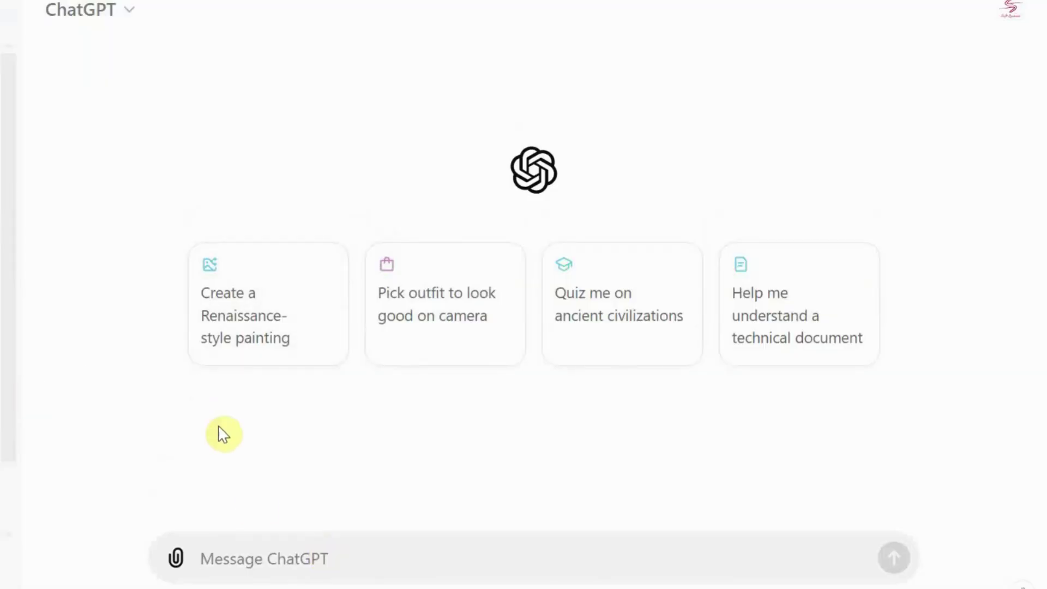
# - Send ChatGPT the prompt requesting 30 fitness facts in a Topic, Part 1, Part 2 table
pyautogui.write("write 30 fitness facts about healthy life, format these facts in a table form, one column is the topic, others are part 1 and part 2. do not repeat the data, these facts should be about fitness, gym, yoga, and should be engaging and more related to one's life situation.")
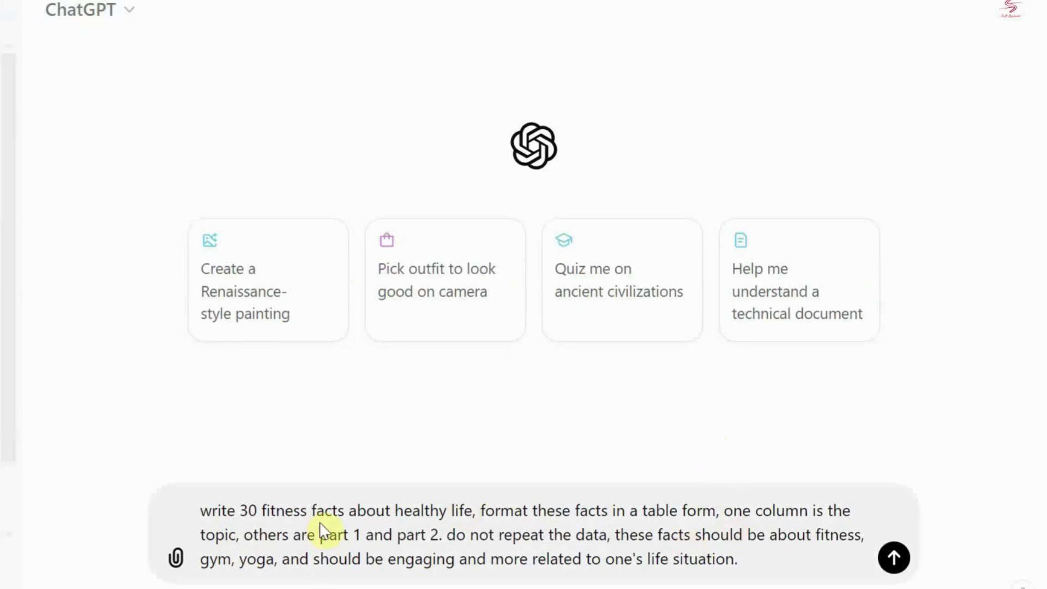
pyautogui.click(892, 559)
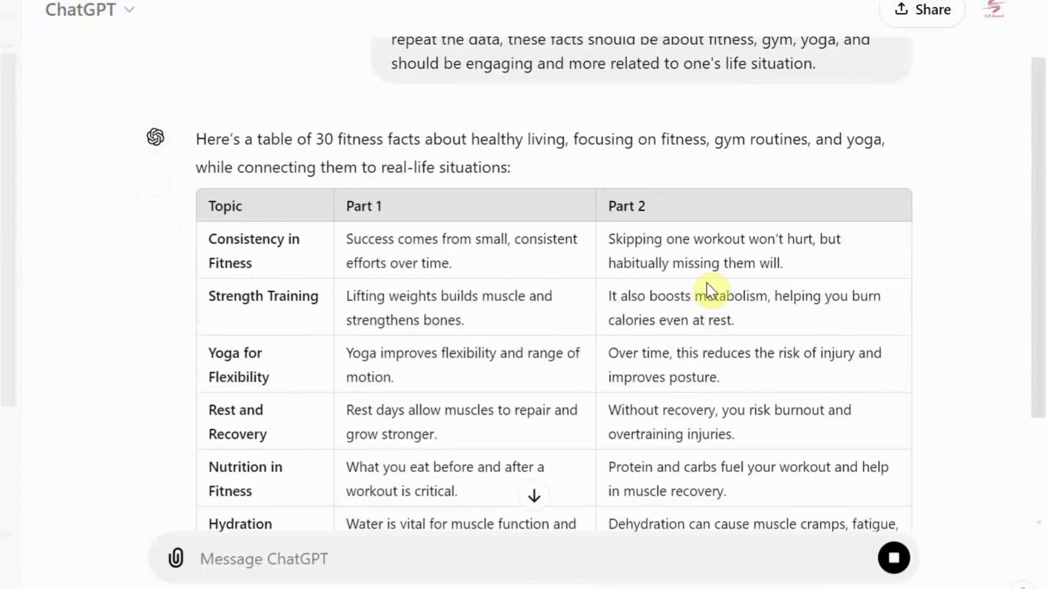
pyautogui.scroll(-3, 501, 295)
pyautogui.scroll(-3, 500, 295)
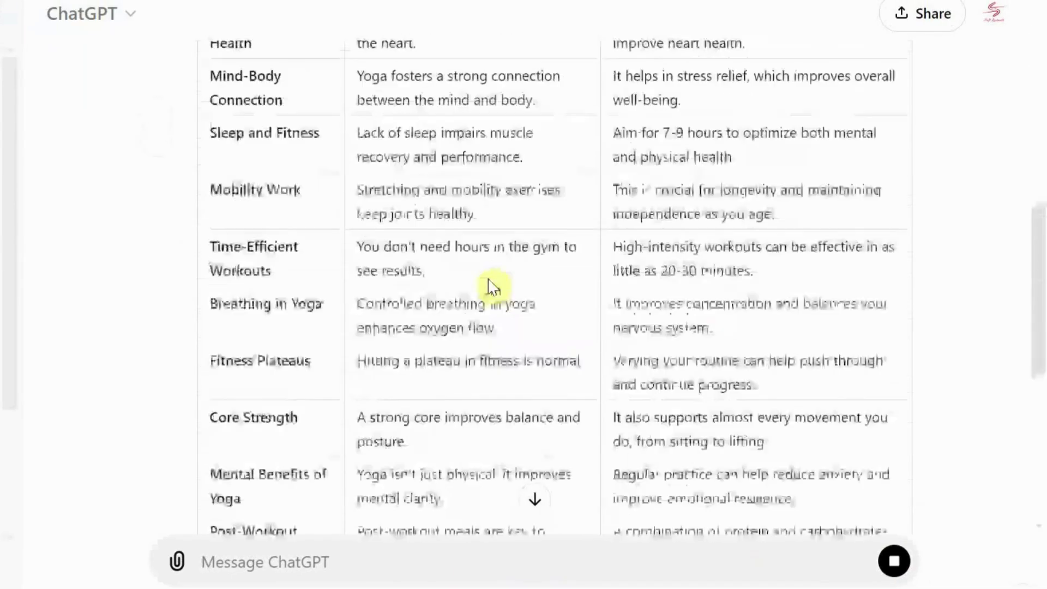
pyautogui.scroll(-3, 501, 295)
pyautogui.scroll(-2, 500, 294)
pyautogui.scroll(-3, 501, 295)
pyautogui.scroll(-1, 501, 295)
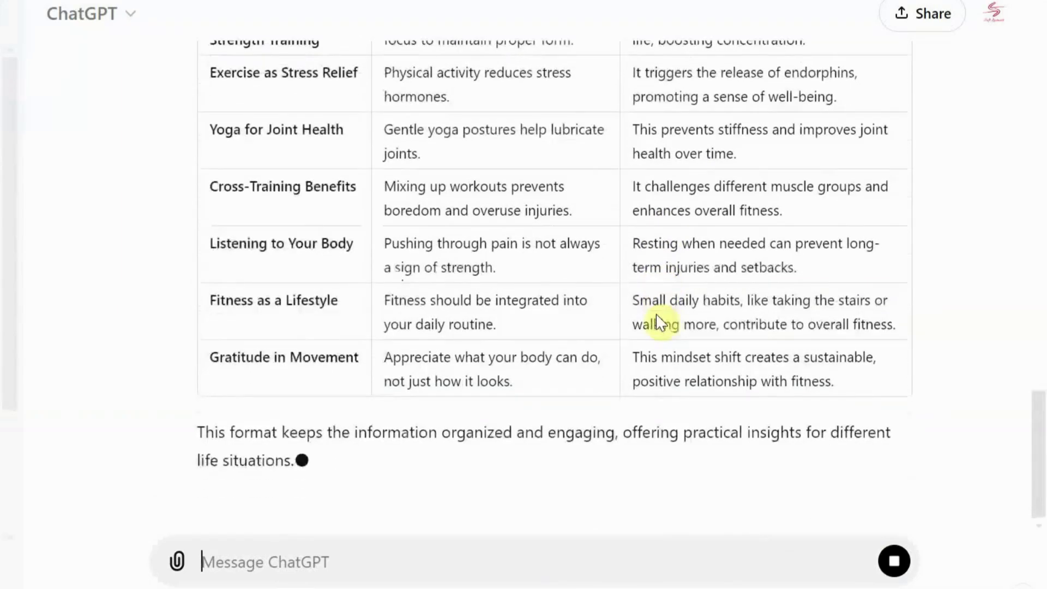
pyautogui.scroll(10, 210, 230)
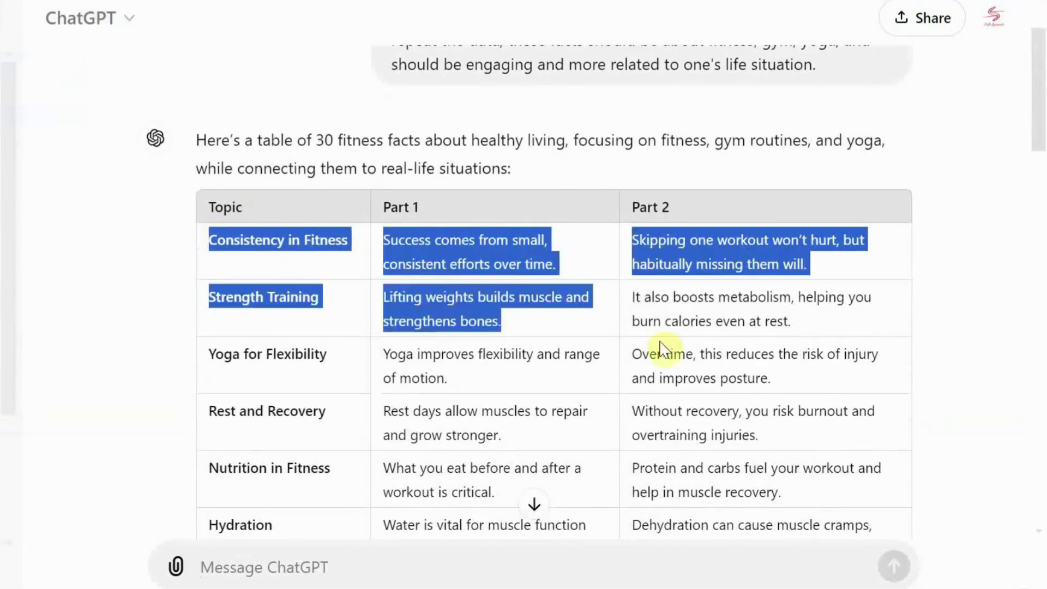
pyautogui.scroll(-3, 670, 327)
pyautogui.moveTo(211, 231)
pyautogui.mouseDown()
pyautogui.moveTo(704, 329)
pyautogui.moveTo(696, 322)
pyautogui.moveTo(869, 349)
pyautogui.mouseUp()
pyautogui.scroll(-3, 692, 324)
pyautogui.scroll(-2, 695, 326)
pyautogui.scroll(-3, 700, 328)
pyautogui.scroll(-3, 705, 328)
pyautogui.scroll(-3, 705, 331)
pyautogui.scroll(-3, 699, 327)
pyautogui.scroll(-2, 696, 323)
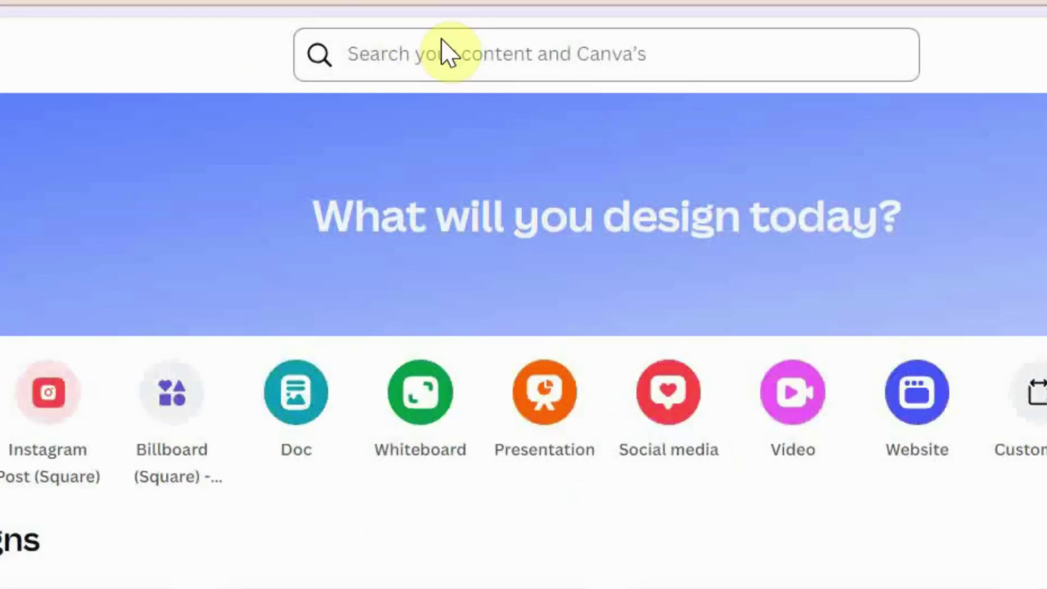
# - Search Canva templates for 'youtube shorts' to find the Organic Natural Travel Shorts template
pyautogui.click(449, 54)
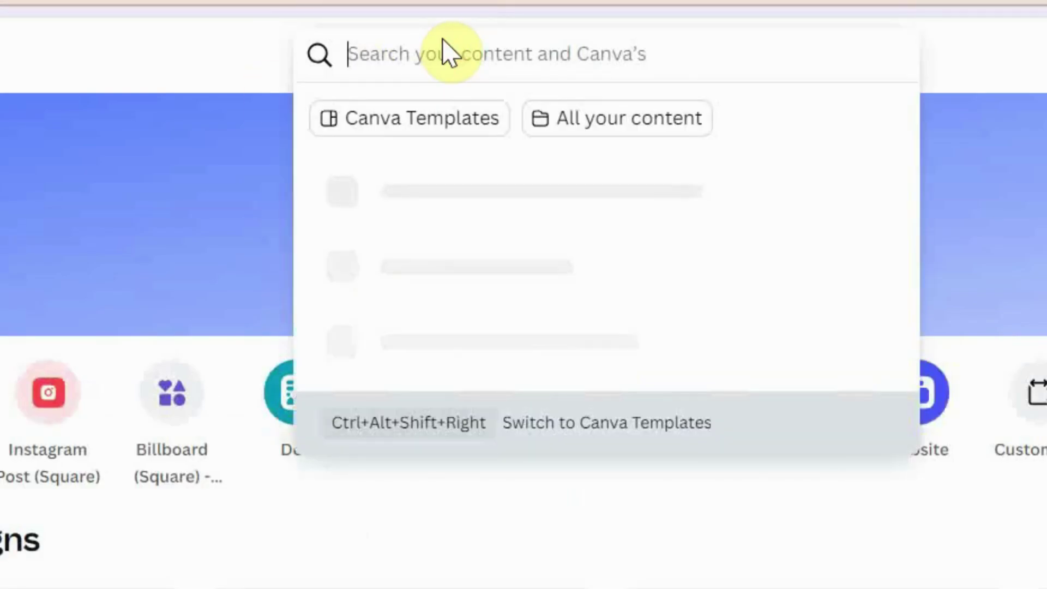
pyautogui.write('youtube s')
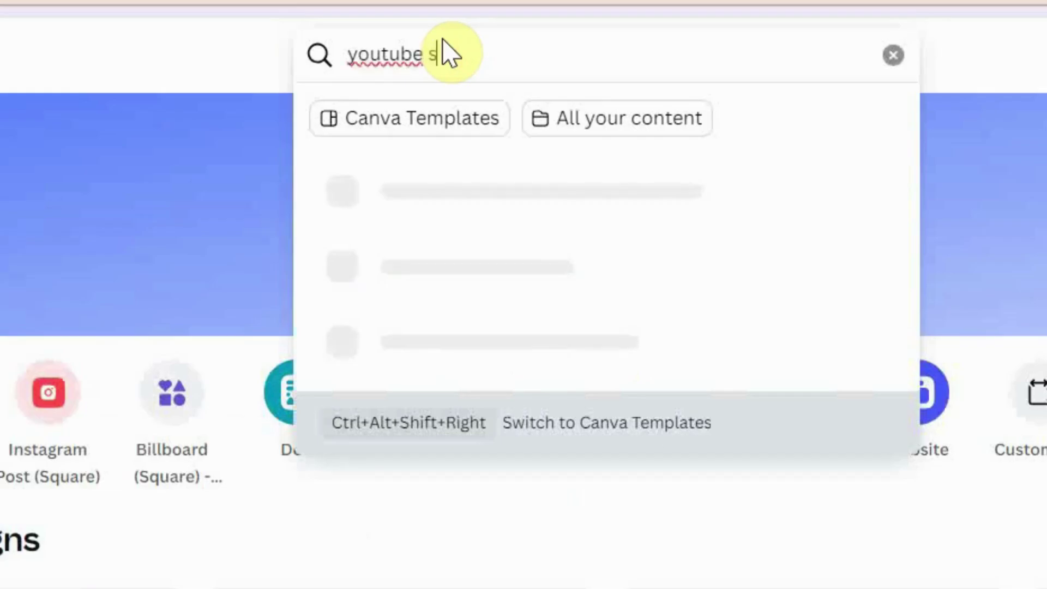
pyautogui.write('horts')
pyautogui.press('Return')
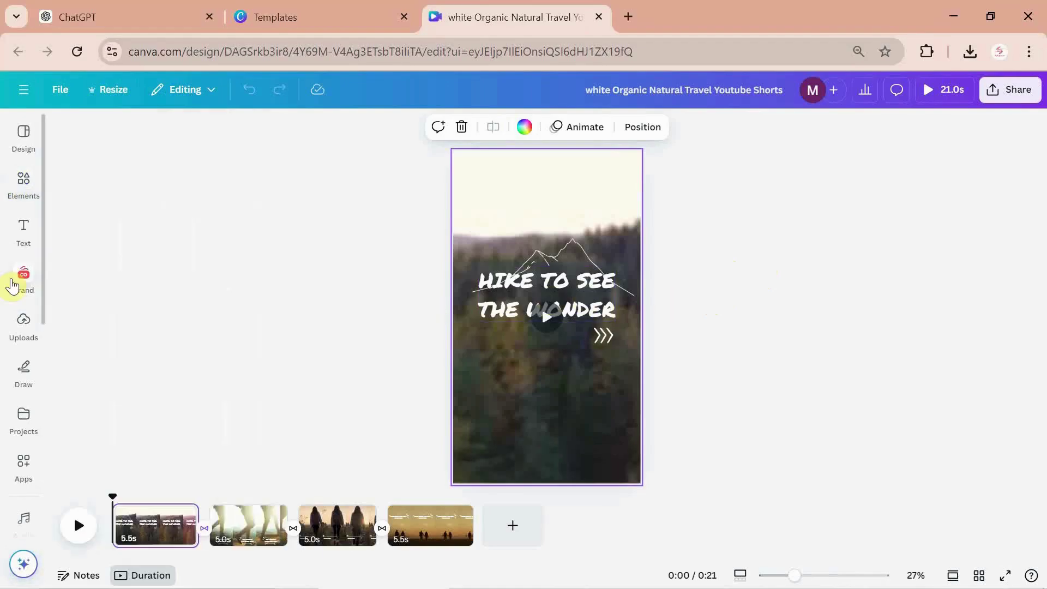
pyautogui.scroll(-1, 12, 288)
pyautogui.scroll(-1, 12, 288)
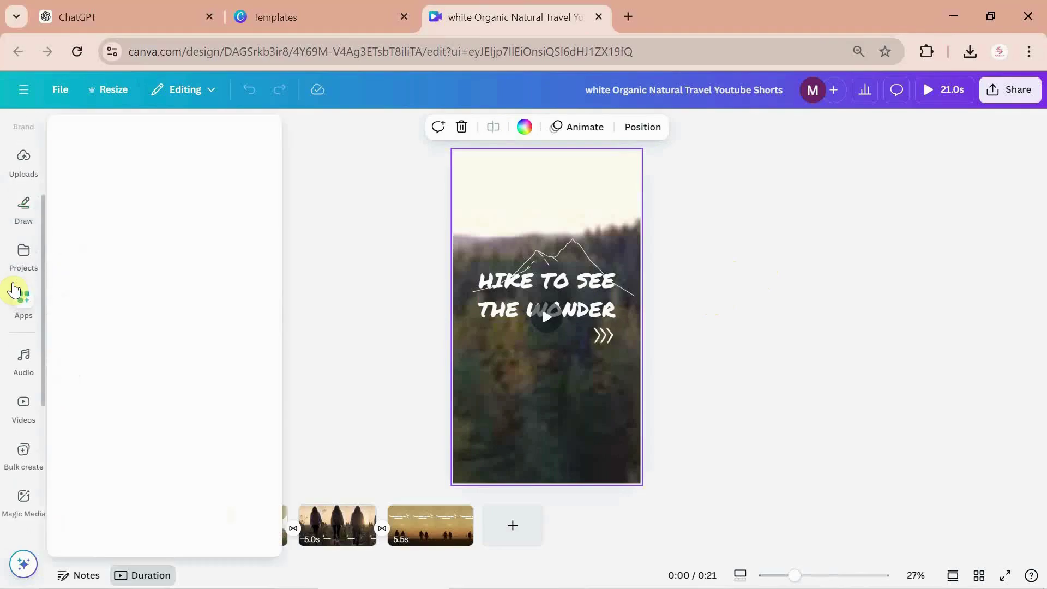
# - Search Apps for 'bulk create' and launch the Bulk create app
pyautogui.click(27, 309)
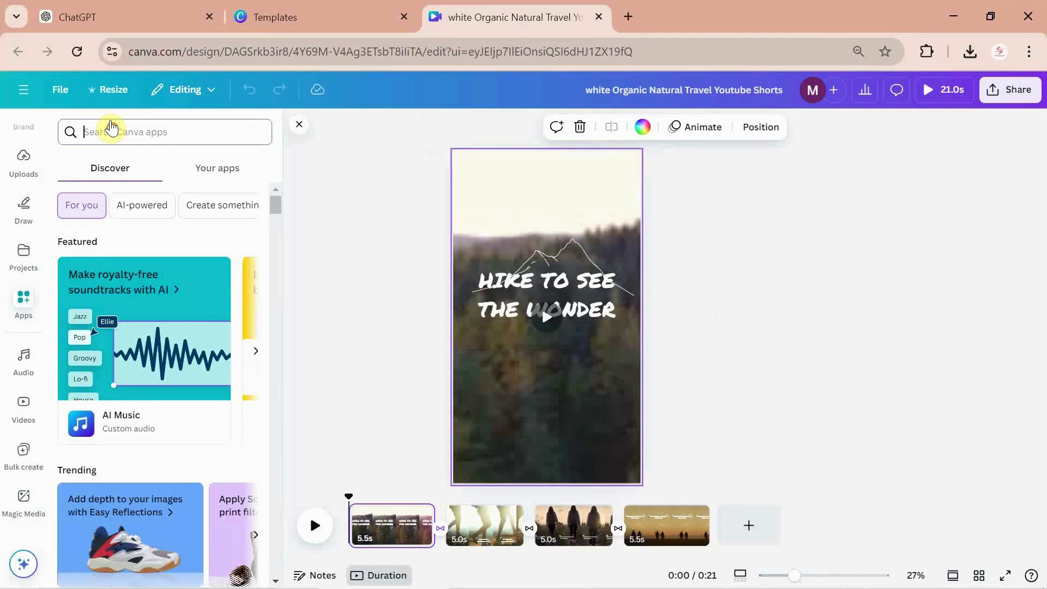
pyautogui.write('bul')
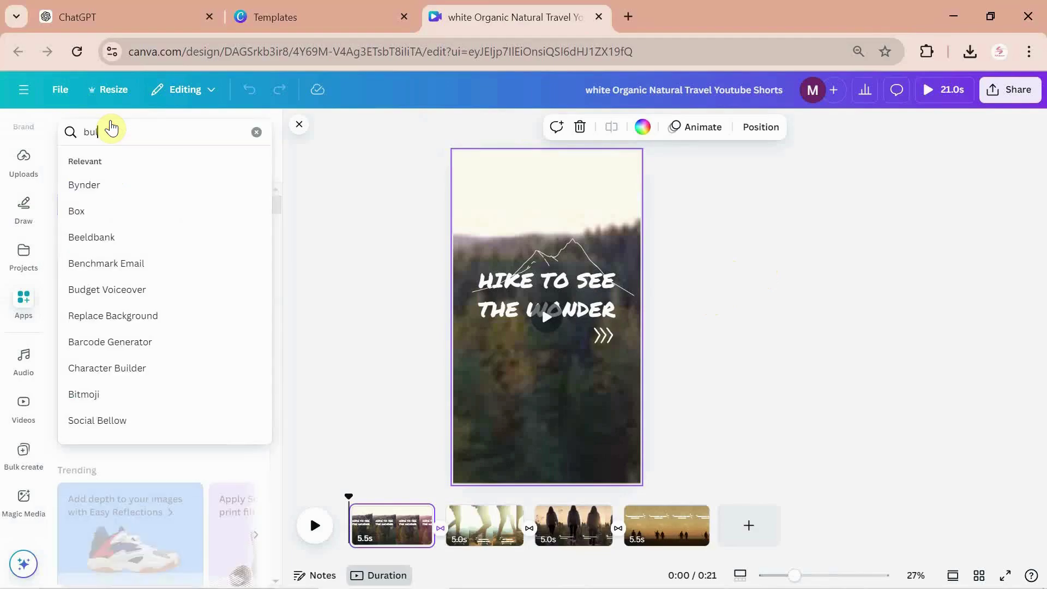
pyautogui.write('k cr')
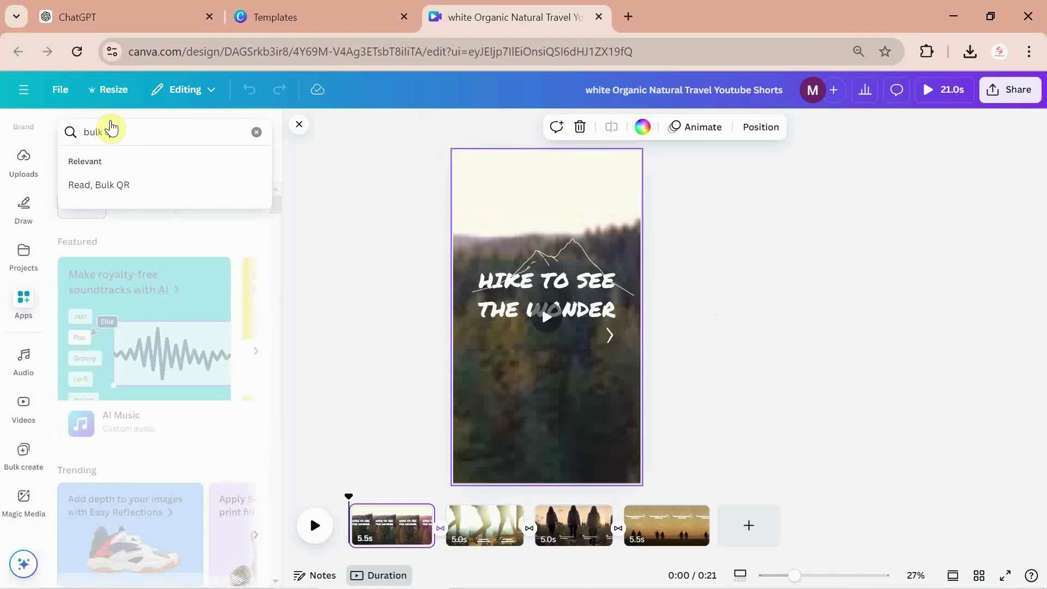
pyautogui.write('eate')
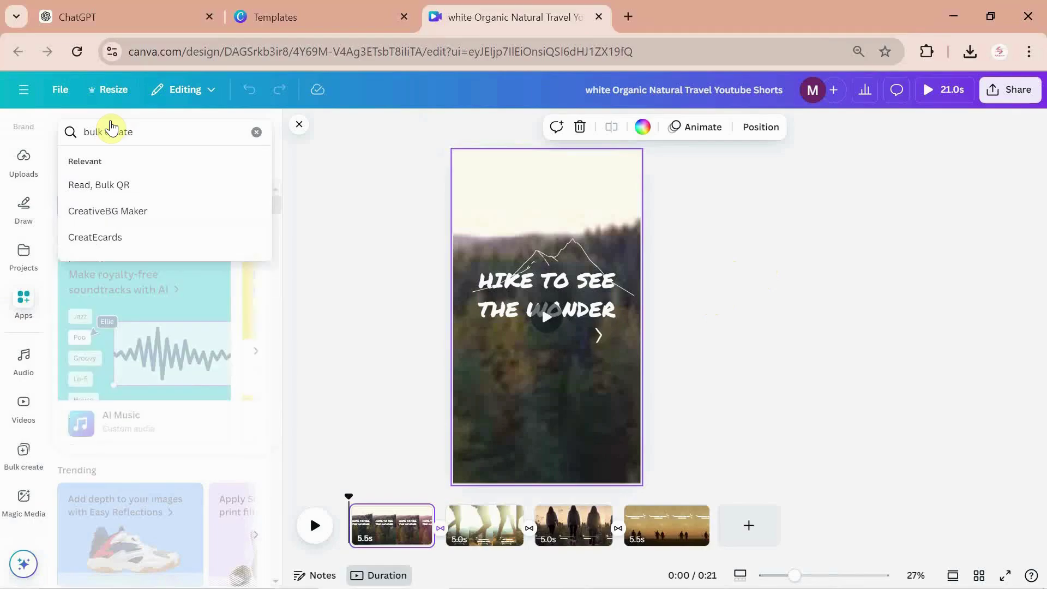
pyautogui.press('Return')
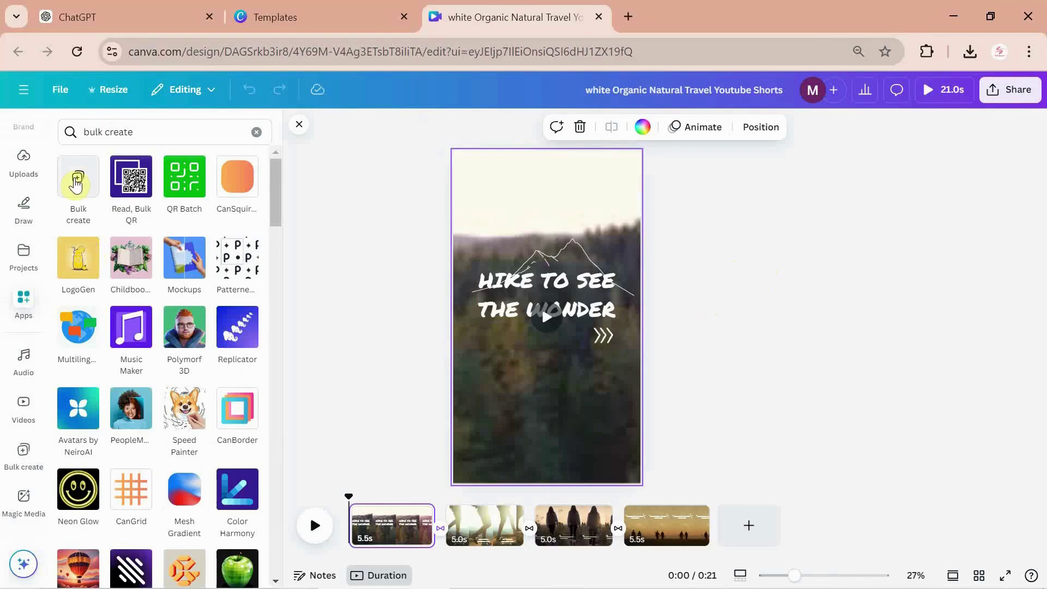
pyautogui.click(75, 184)
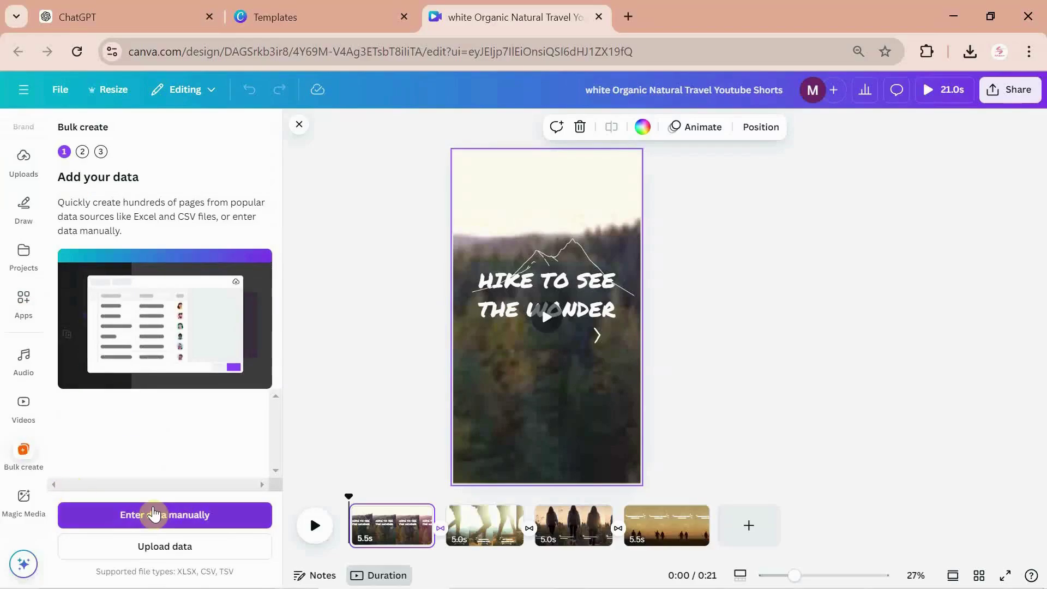
# - Paste the 30 fitness facts into Bulk create's manual data table and confirm them
pyautogui.click(139, 513)
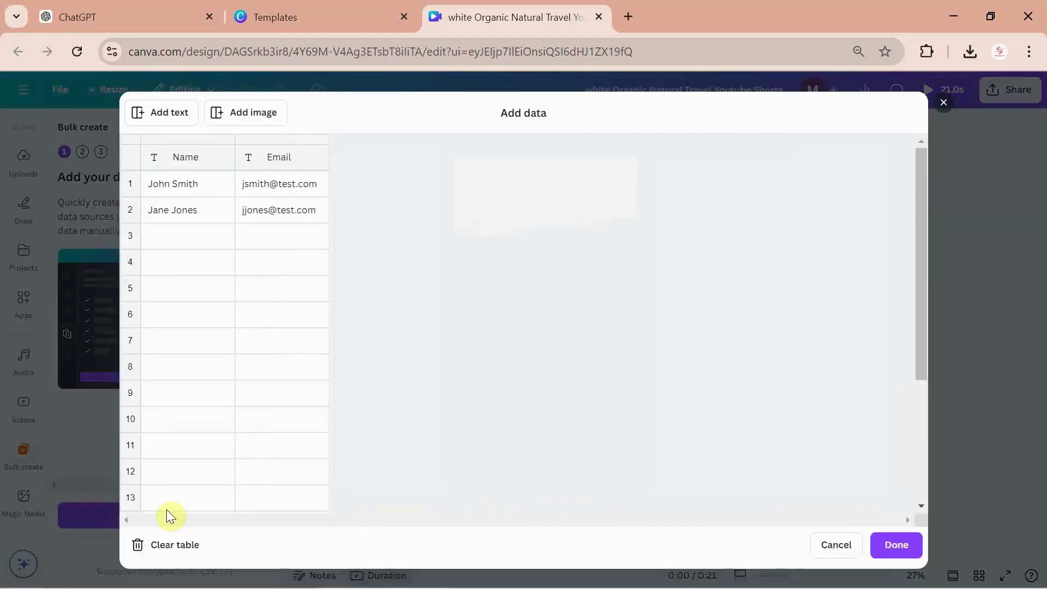
pyautogui.rightClick(168, 156)
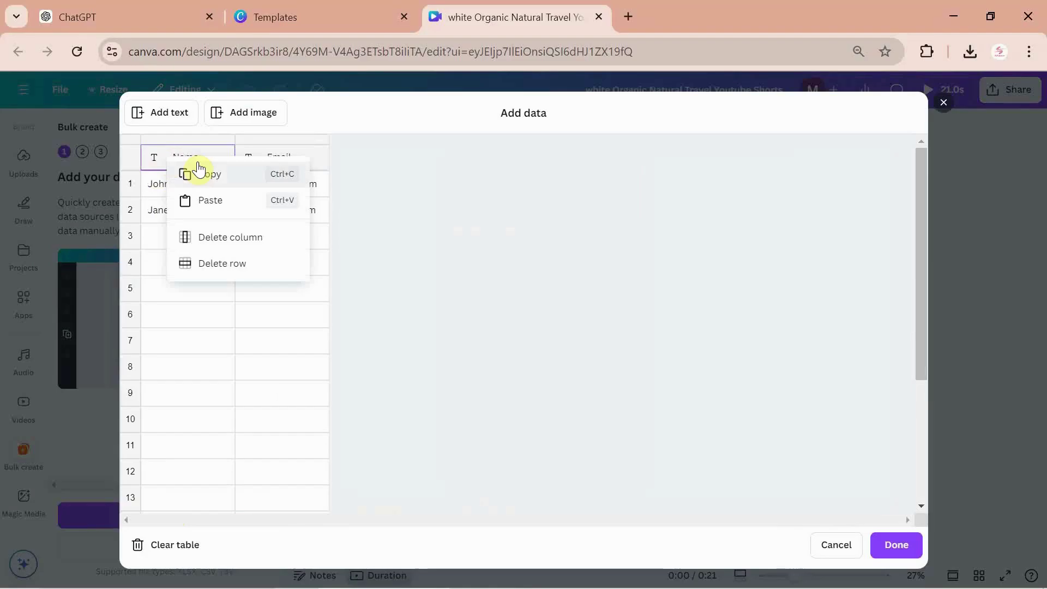
pyautogui.click(210, 200)
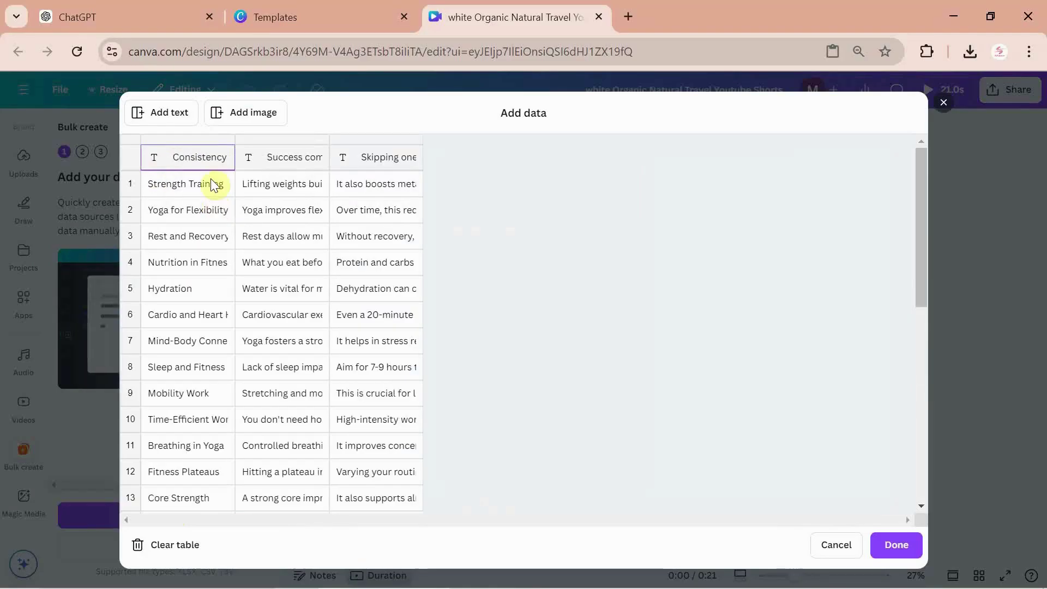
pyautogui.scroll(-2, 294, 438)
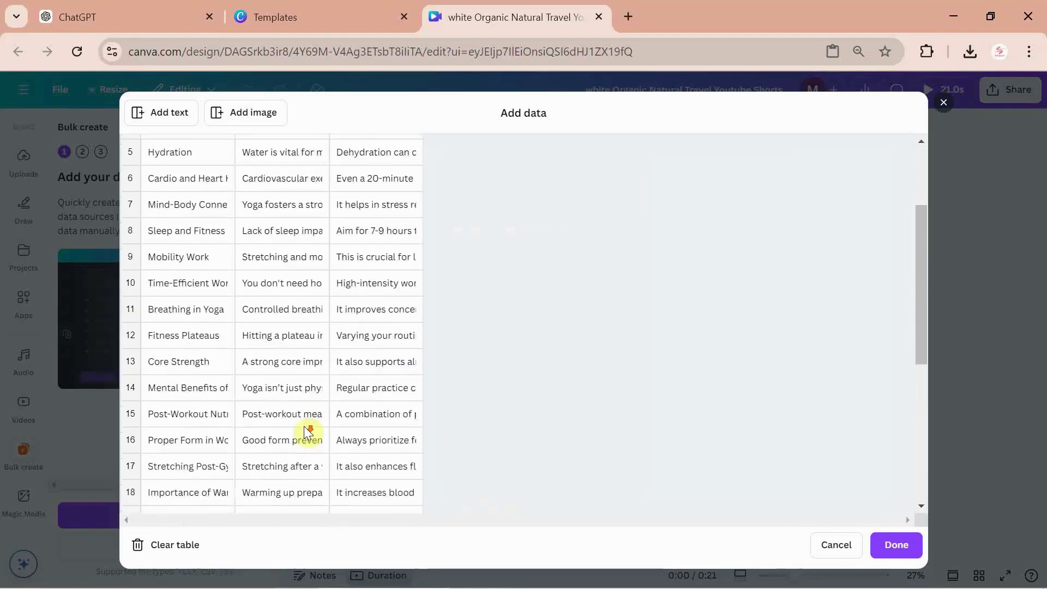
pyautogui.scroll(-4, 304, 432)
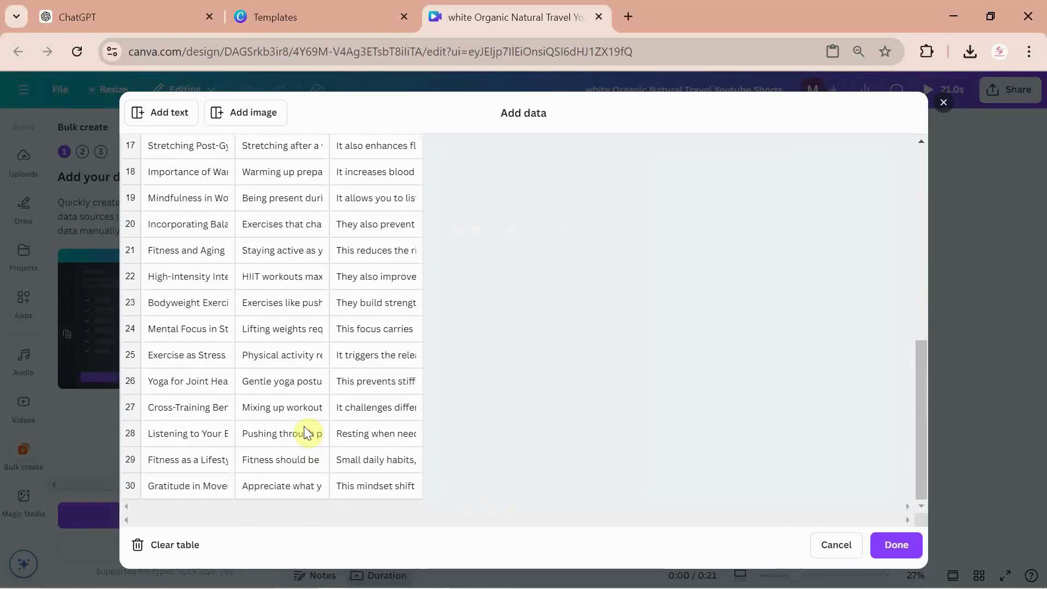
pyautogui.click(896, 552)
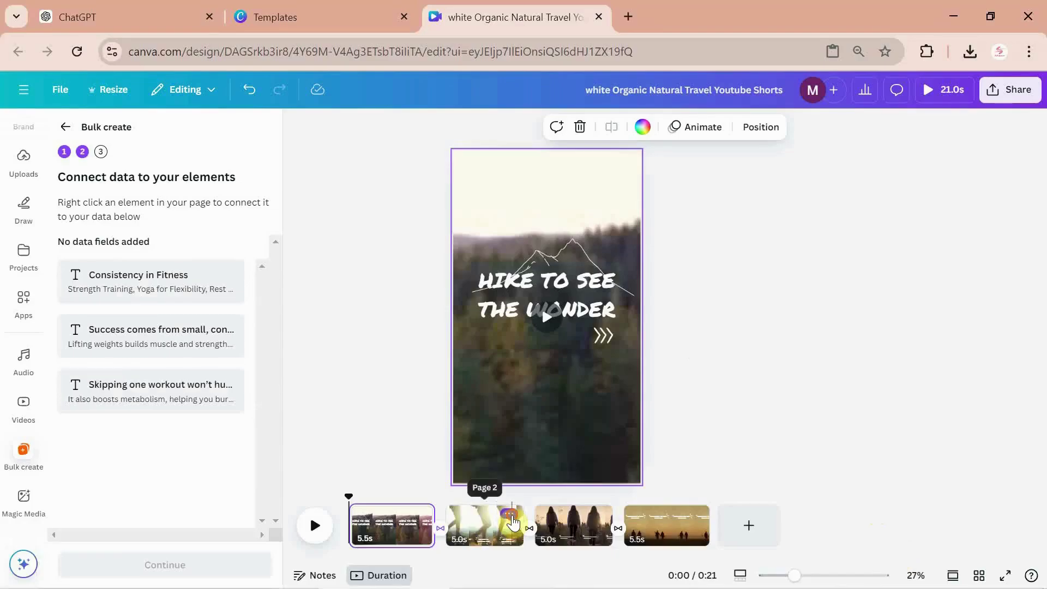
# - Delete pages 2, 3 and 4, keeping only the 6-second opening page
pyautogui.click(507, 516)
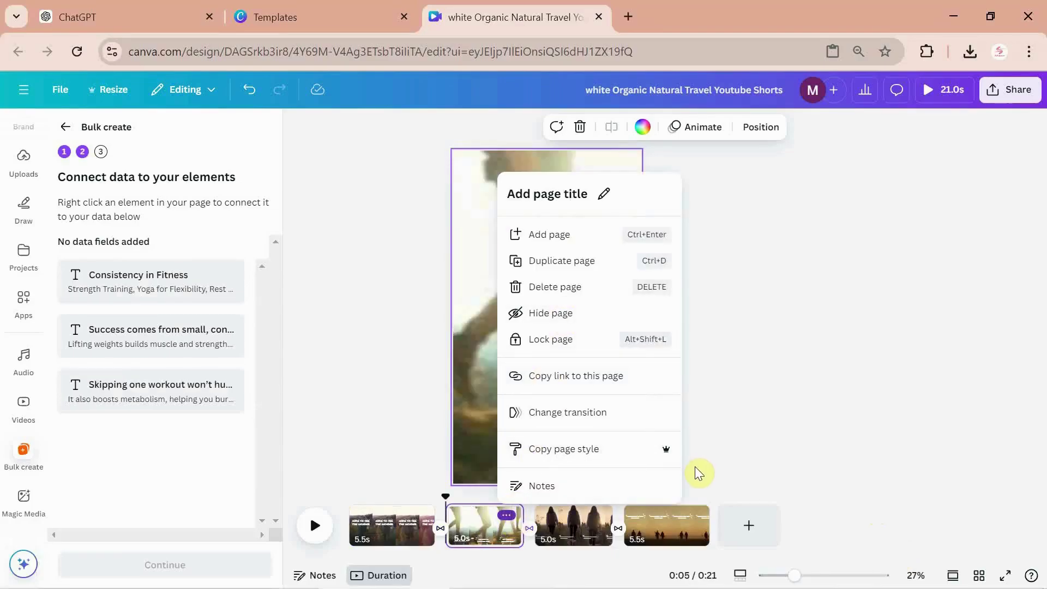
pyautogui.press('Delete')
pyautogui.click(507, 515)
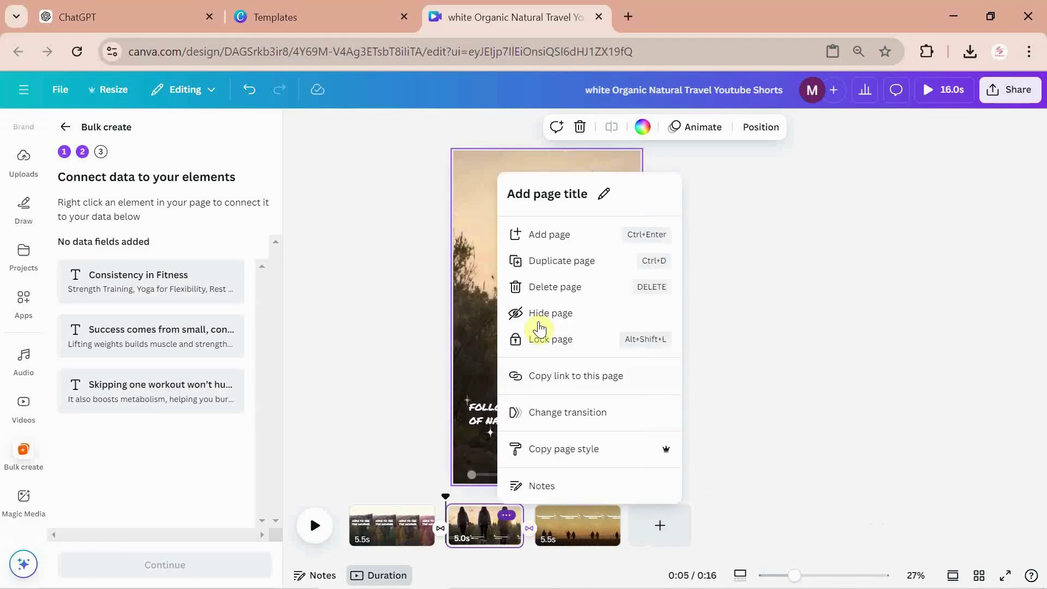
pyautogui.click(556, 286)
pyautogui.click(514, 515)
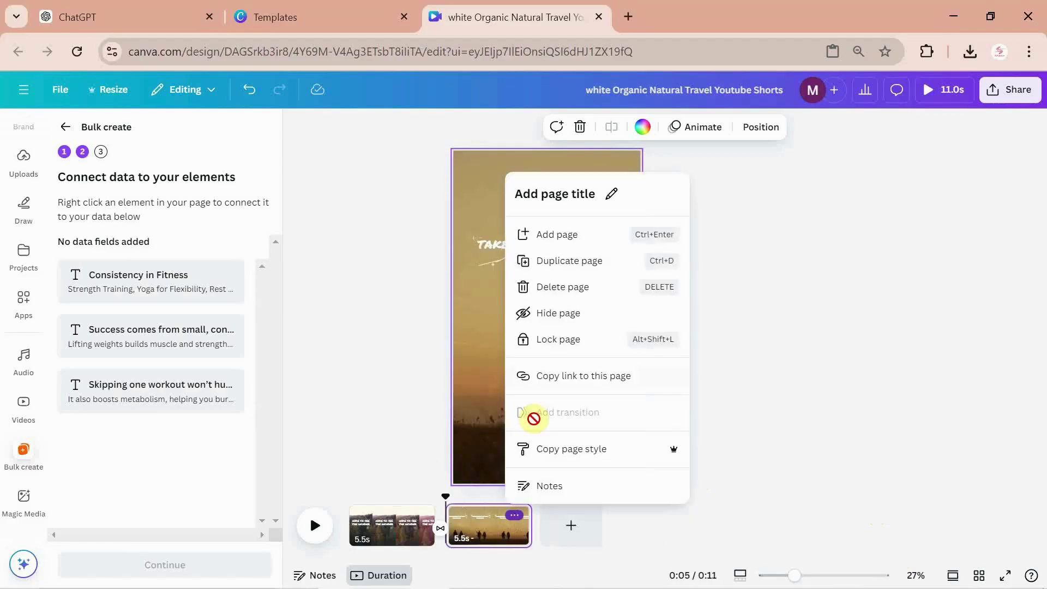
pyautogui.click(562, 287)
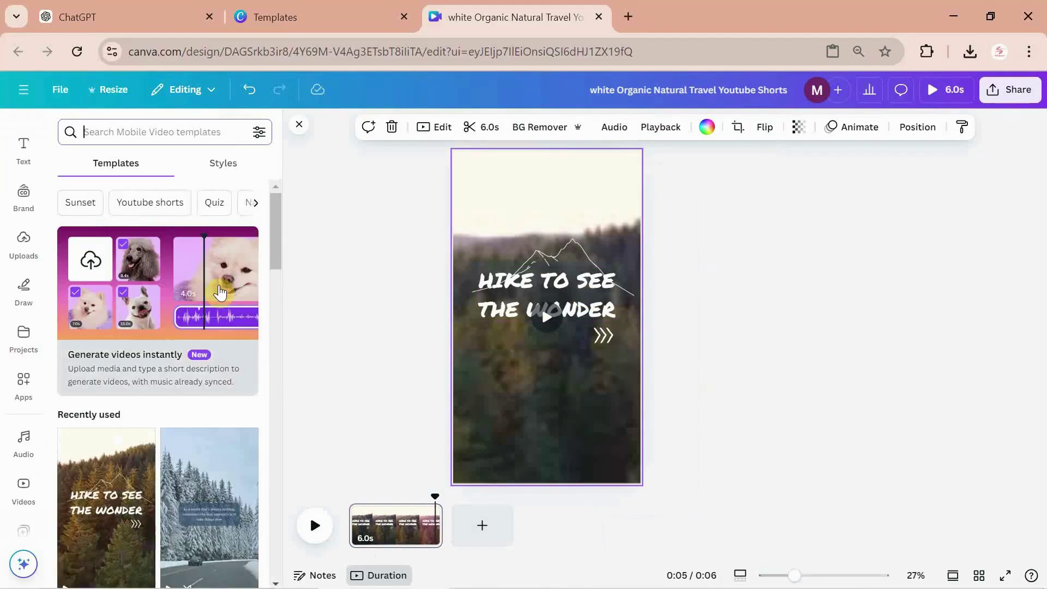
pyautogui.scroll(-2, 14, 357)
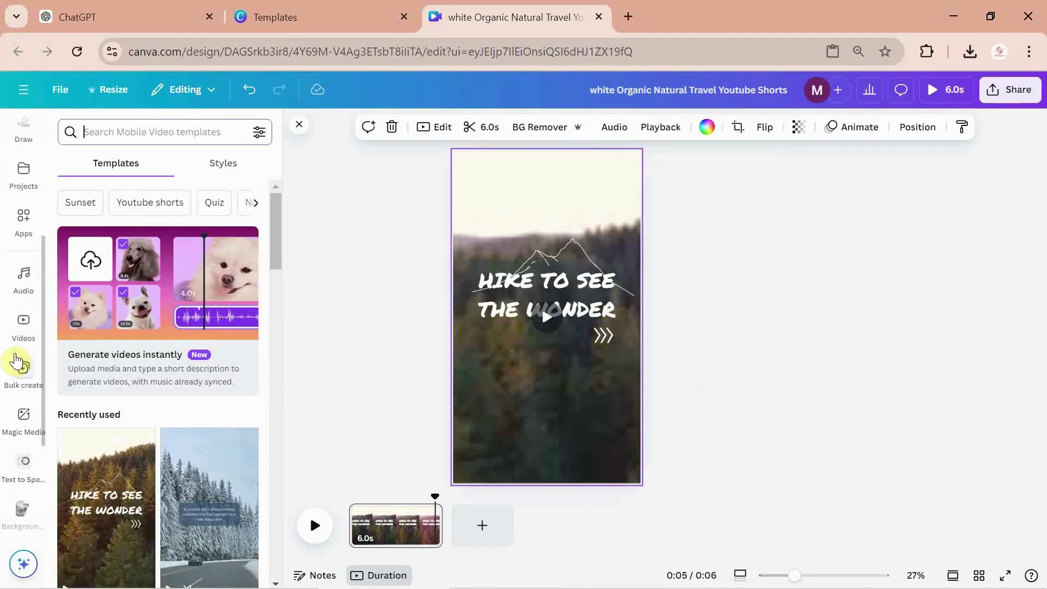
# - Search Canva's stock video library for 'fitness' and browse the results
pyautogui.click(24, 327)
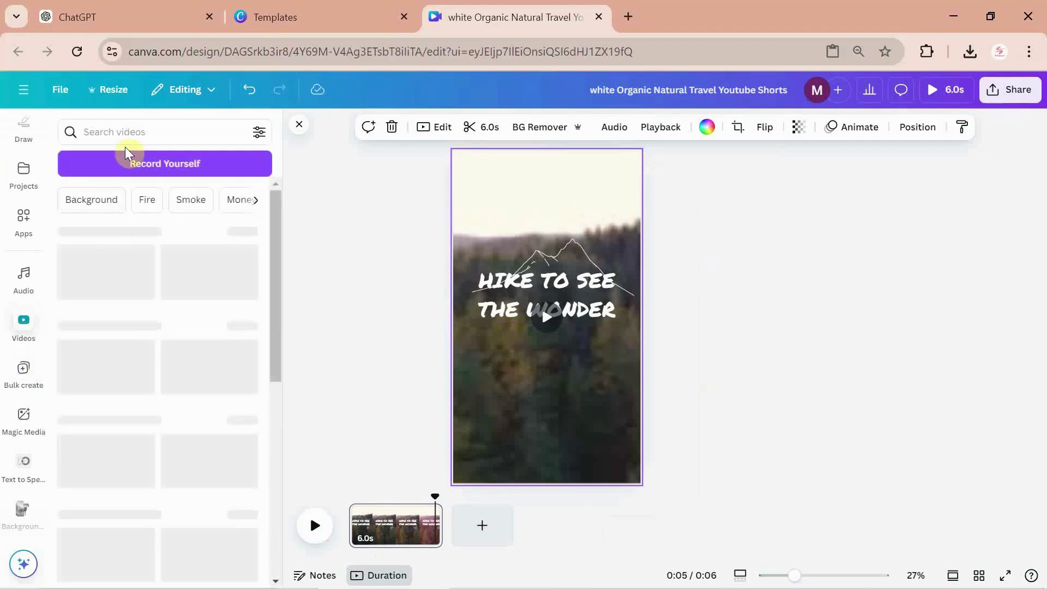
pyautogui.click(120, 131)
pyautogui.write('fit')
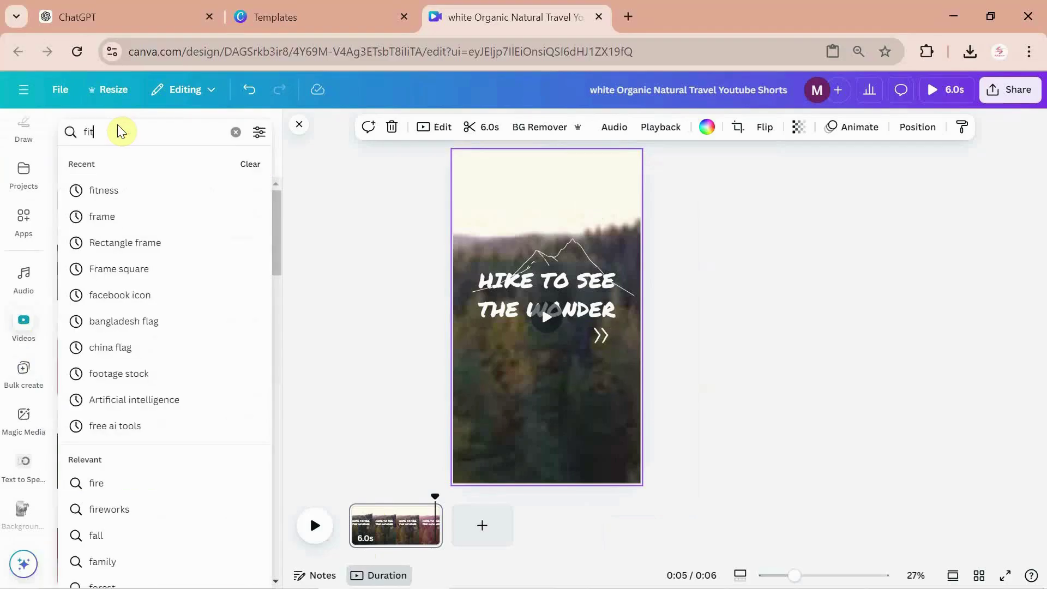
pyautogui.write('ness')
pyautogui.press('Return')
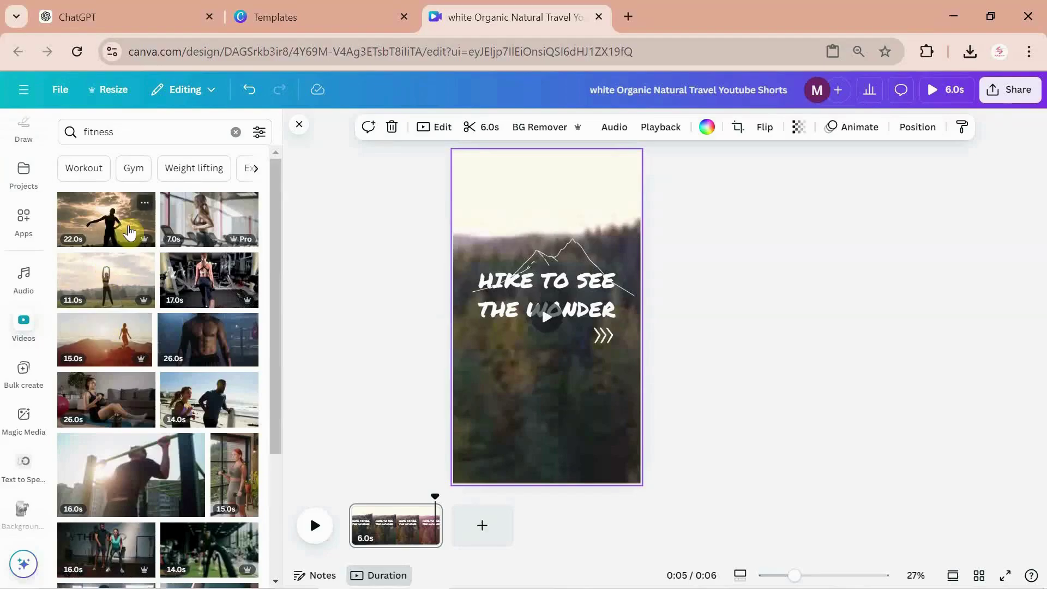
pyautogui.scroll(-2, 176, 366)
pyautogui.scroll(-2, 177, 374)
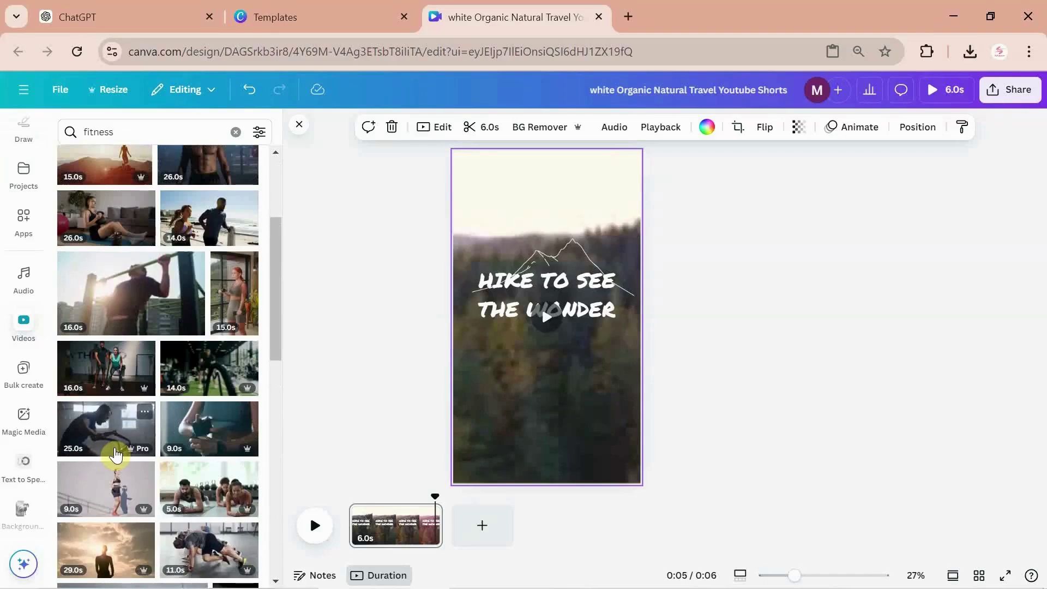
pyautogui.scroll(-2, 111, 430)
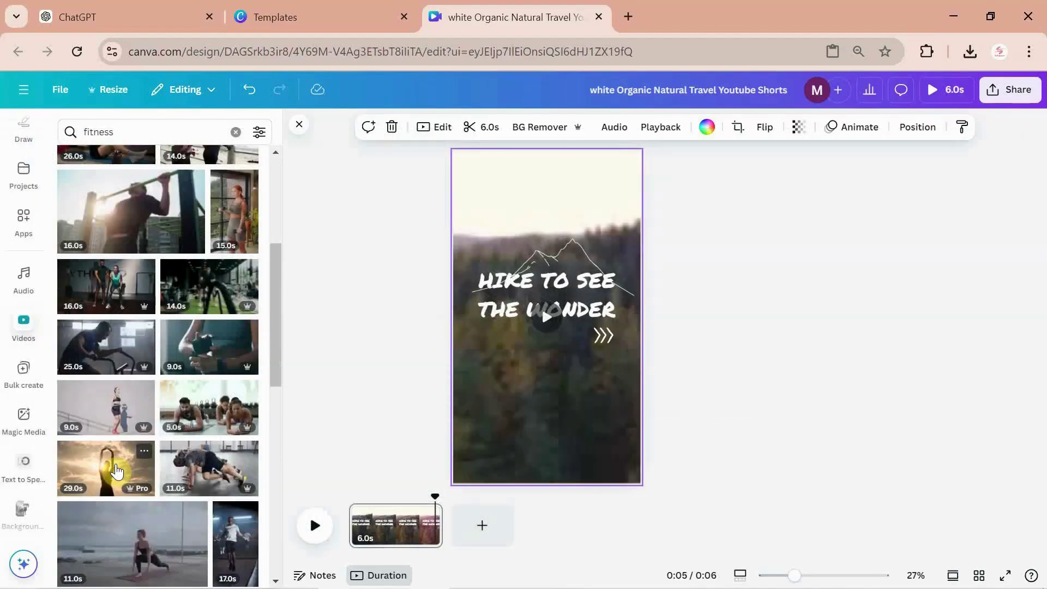
# - Add the 29-second sunset fitness clip and delete the old forest video and travel heading
pyautogui.click(116, 470)
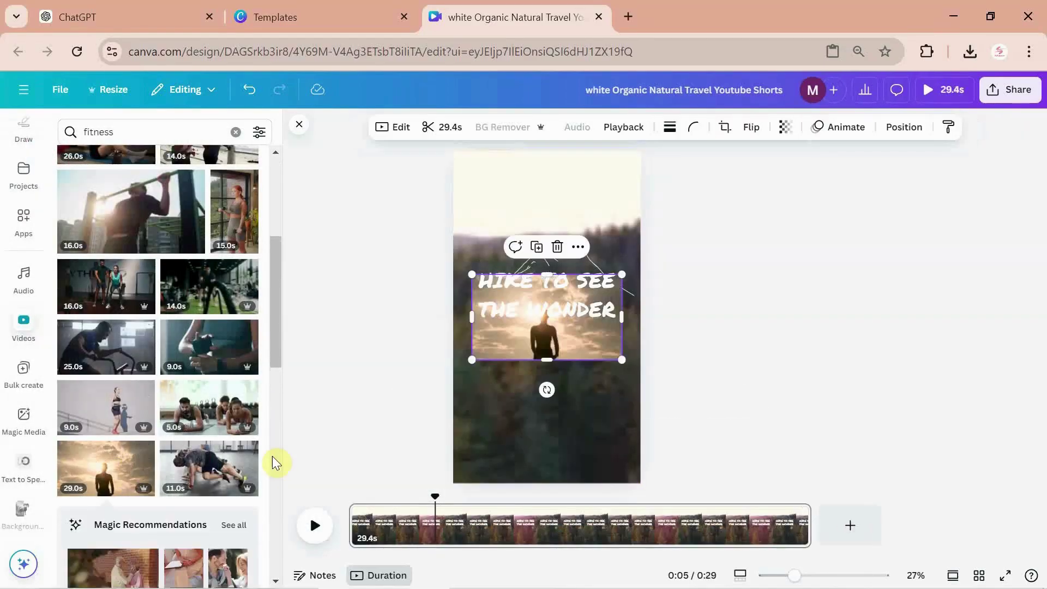
pyautogui.click(584, 201)
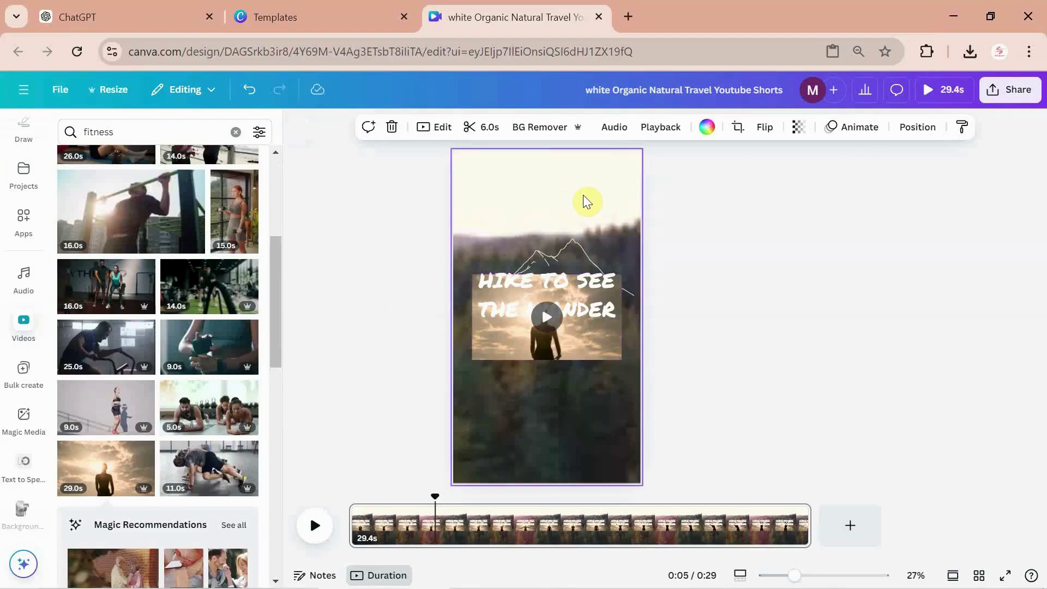
pyautogui.press('Delete')
pyautogui.click(563, 318)
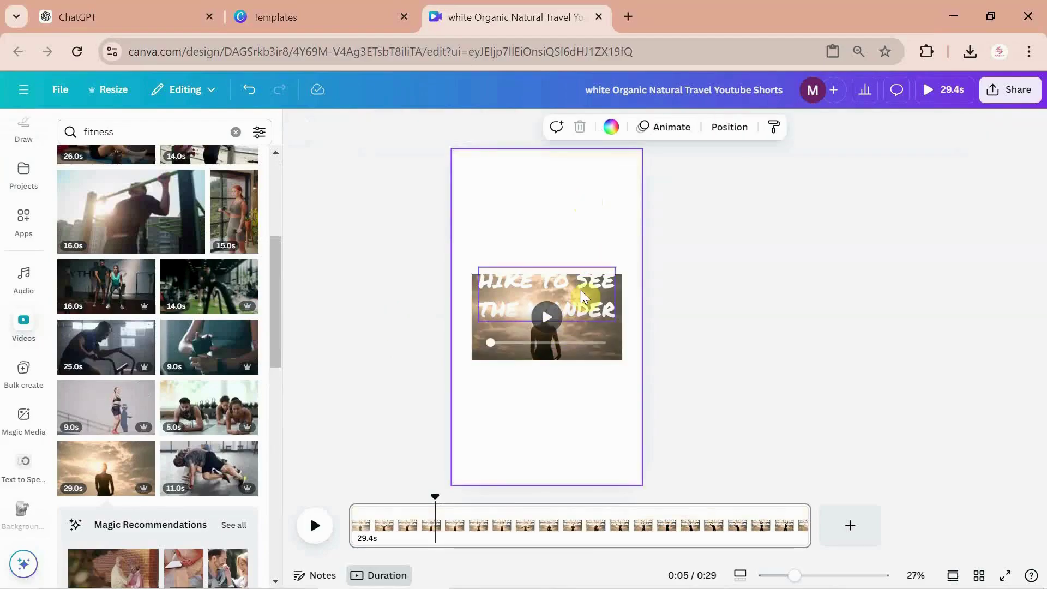
pyautogui.press('Delete')
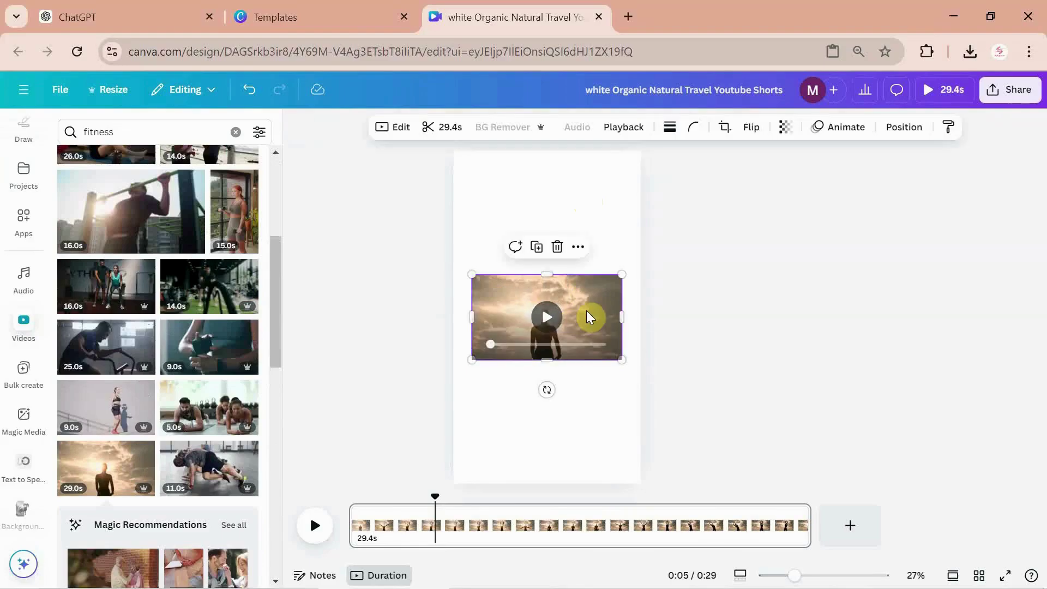
# - Stretch the fitness clip to cover the full vertical page
pyautogui.moveTo(568, 253); pyautogui.dragTo(564, 194)
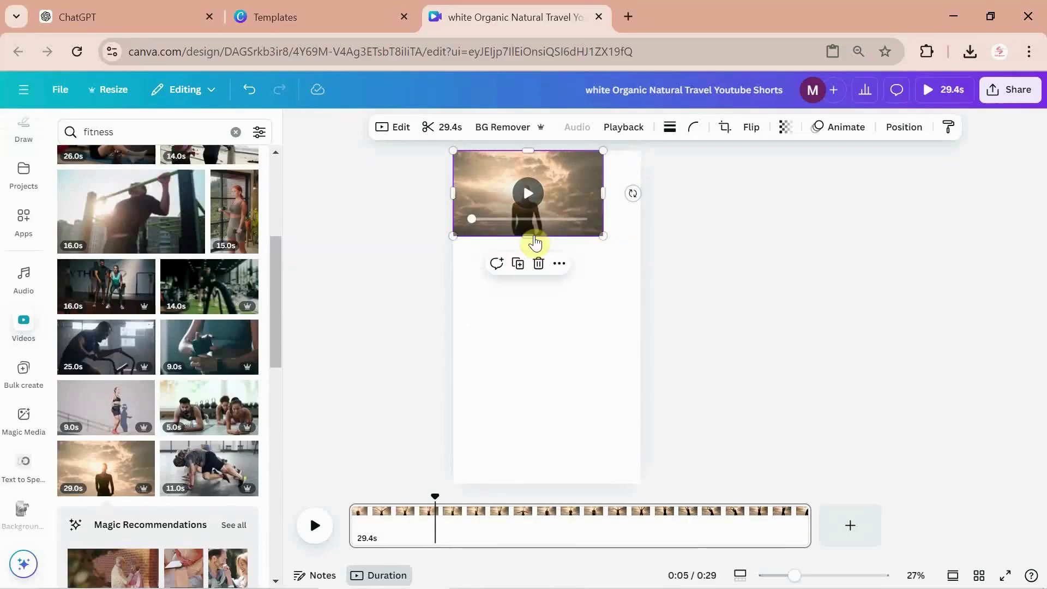
pyautogui.moveTo(527, 266); pyautogui.dragTo(517, 481)
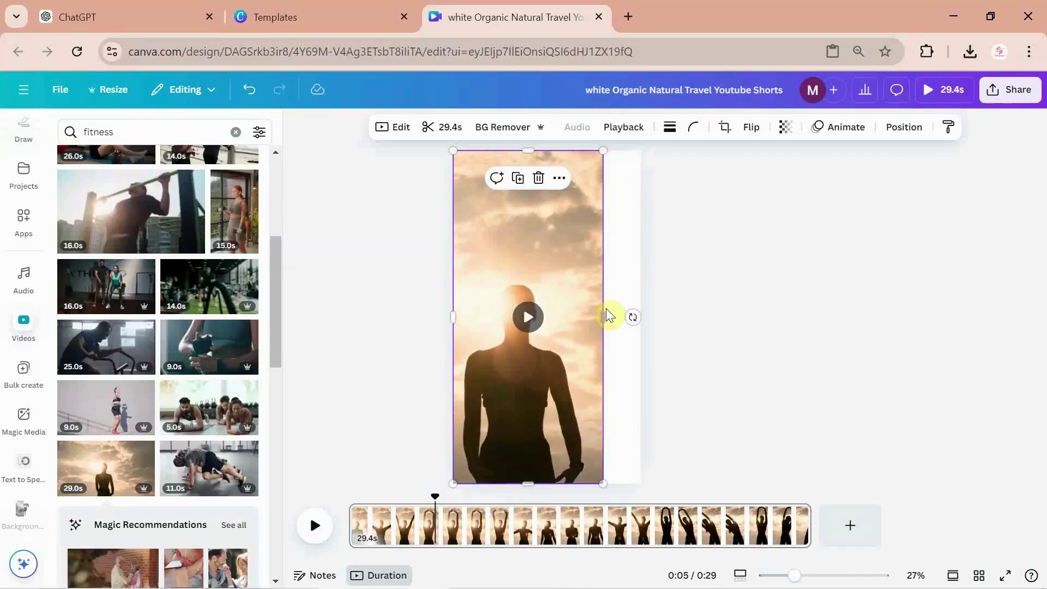
pyautogui.moveTo(602, 317); pyautogui.dragTo(640, 318)
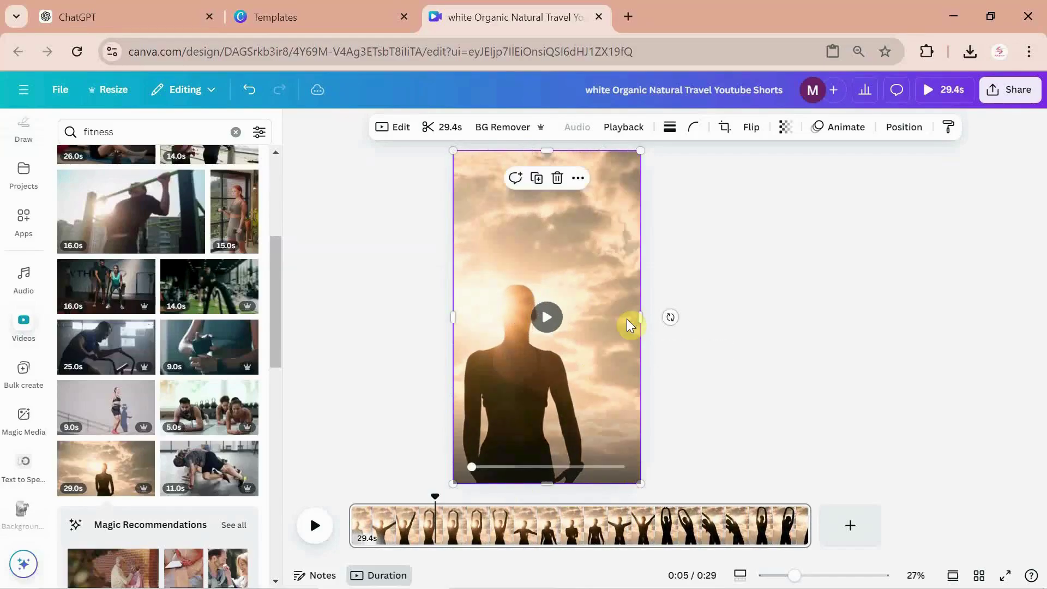
# - Trim the fitness clip's duration to 6 seconds
pyautogui.click(458, 126)
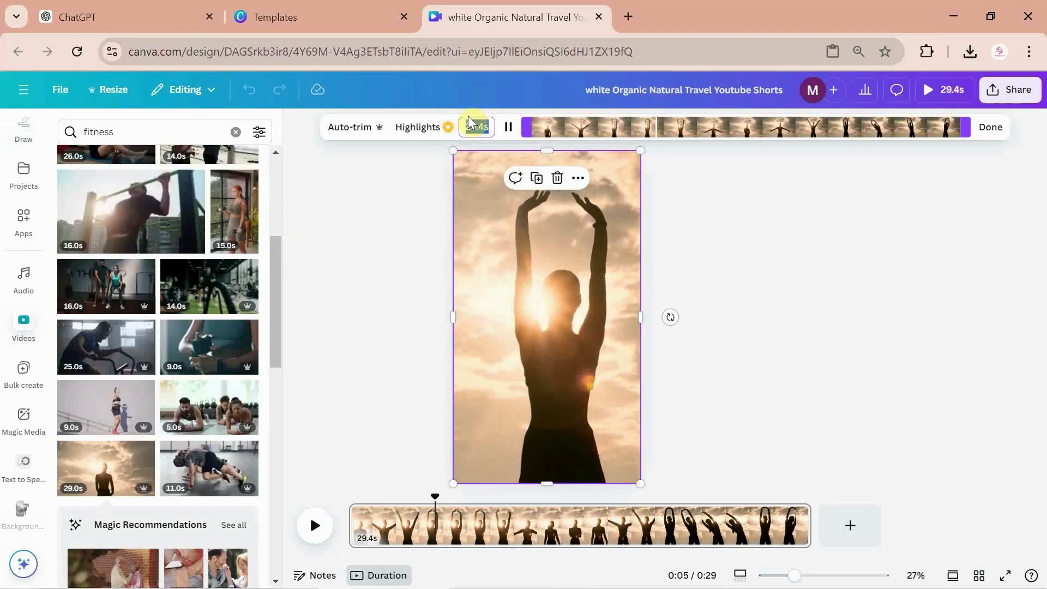
pyautogui.press('BackSpace')
pyautogui.write('6s')
pyautogui.press('Return')
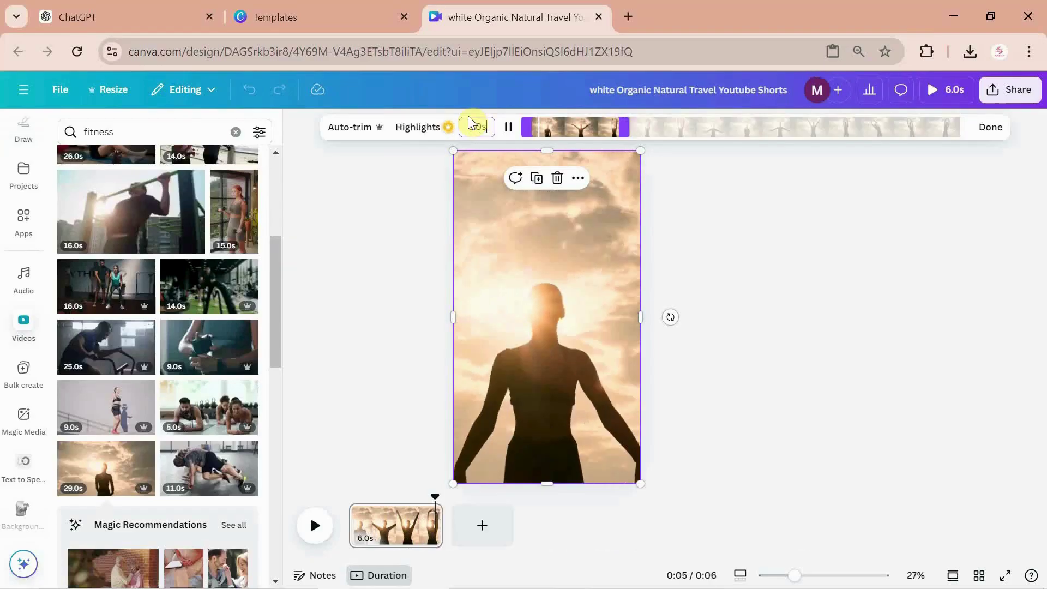
pyautogui.click(422, 428)
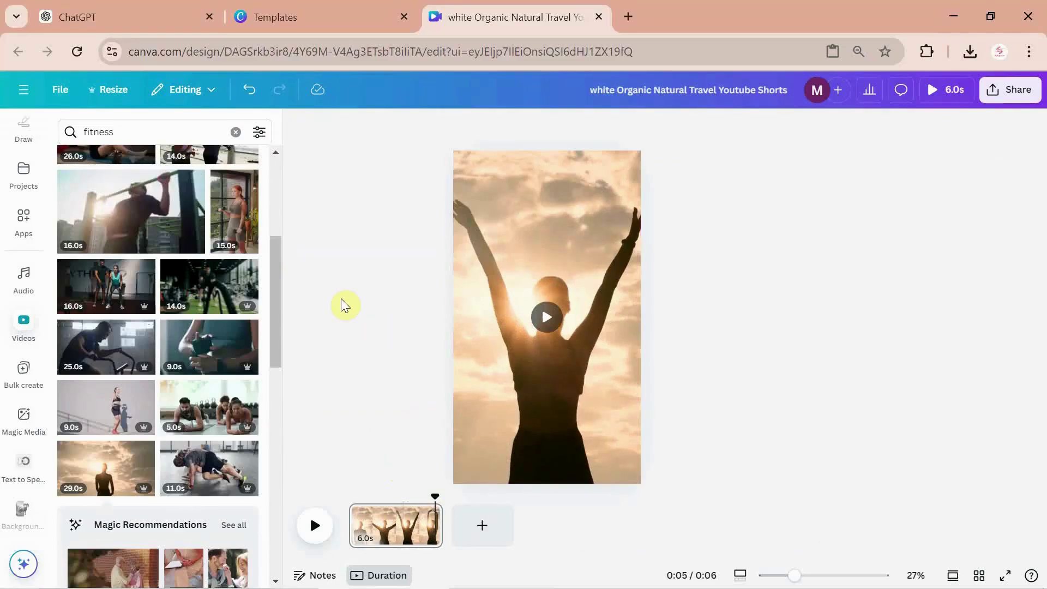
pyautogui.scroll(3, 19, 281)
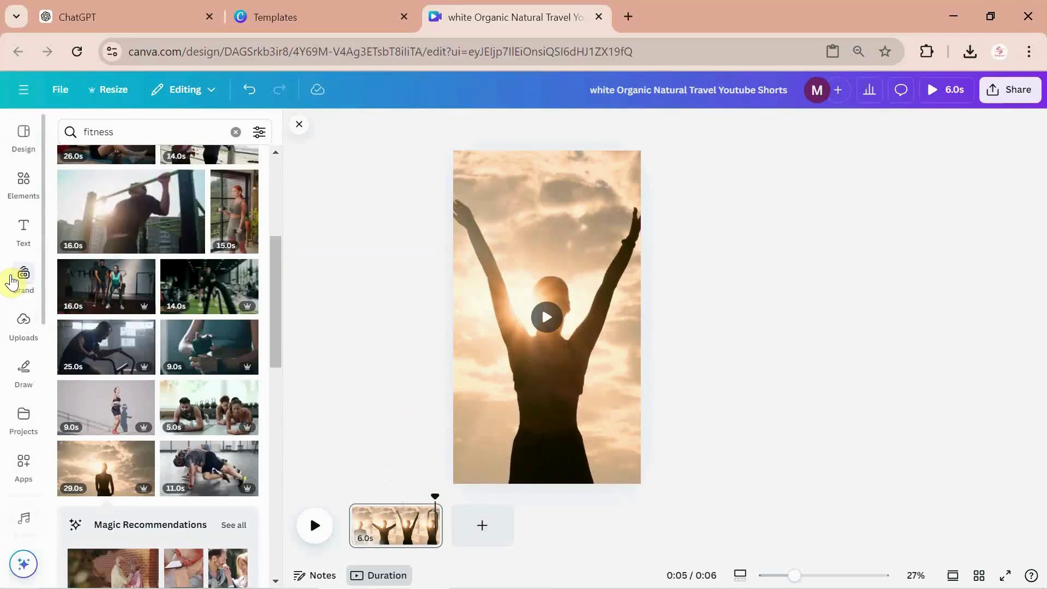
# - Add a 'Topic' heading at font size 48 and place it near the top of the page
pyautogui.click(19, 231)
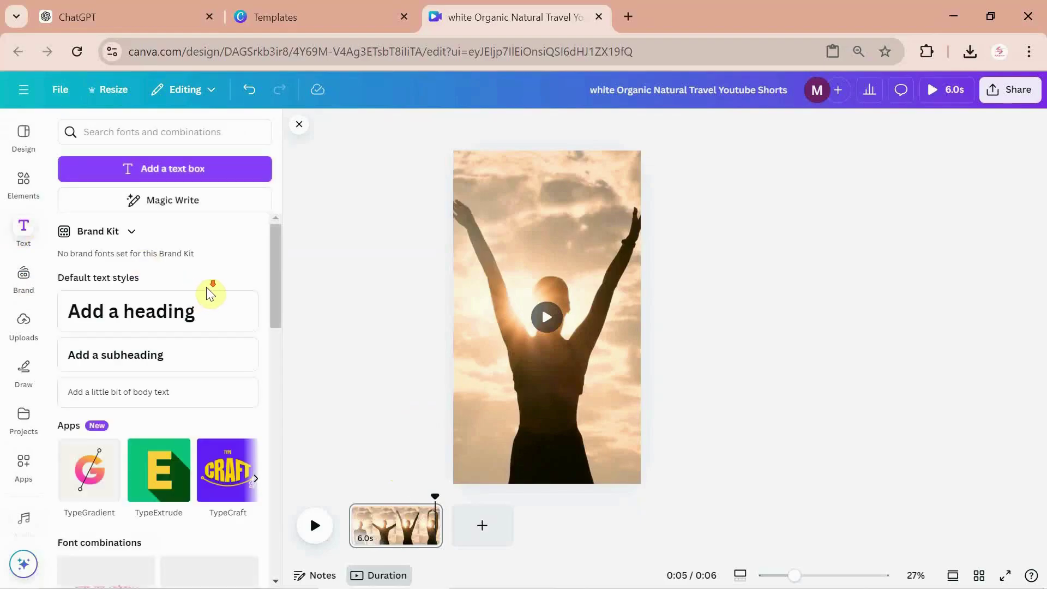
pyautogui.scroll(-5, 206, 288)
pyautogui.scroll(-3, 206, 287)
pyautogui.scroll(-3, 166, 356)
pyautogui.scroll(-1, 165, 356)
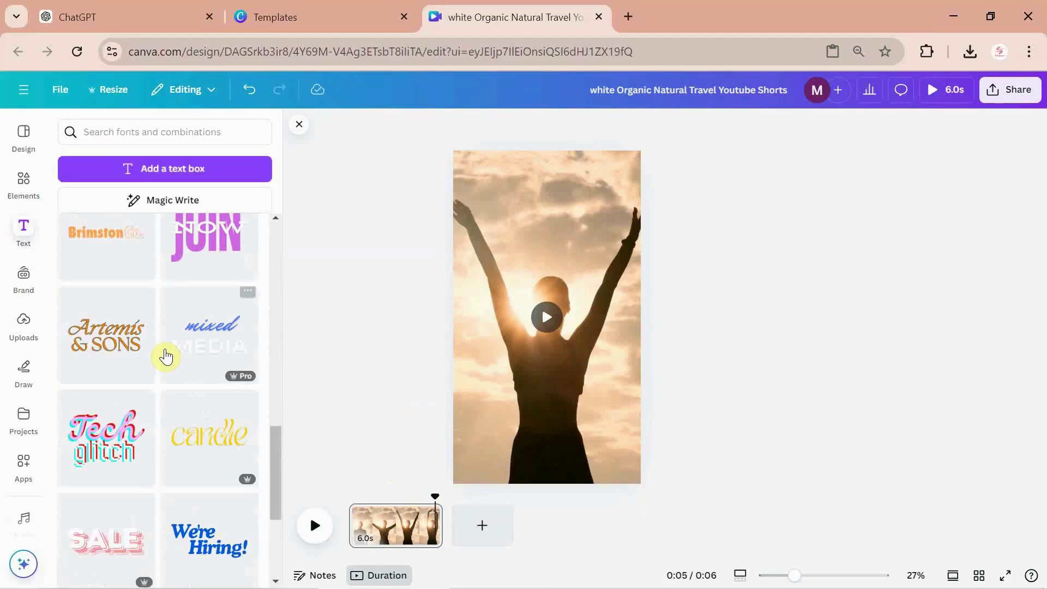
pyautogui.scroll(-3, 165, 355)
pyautogui.scroll(-3, 165, 358)
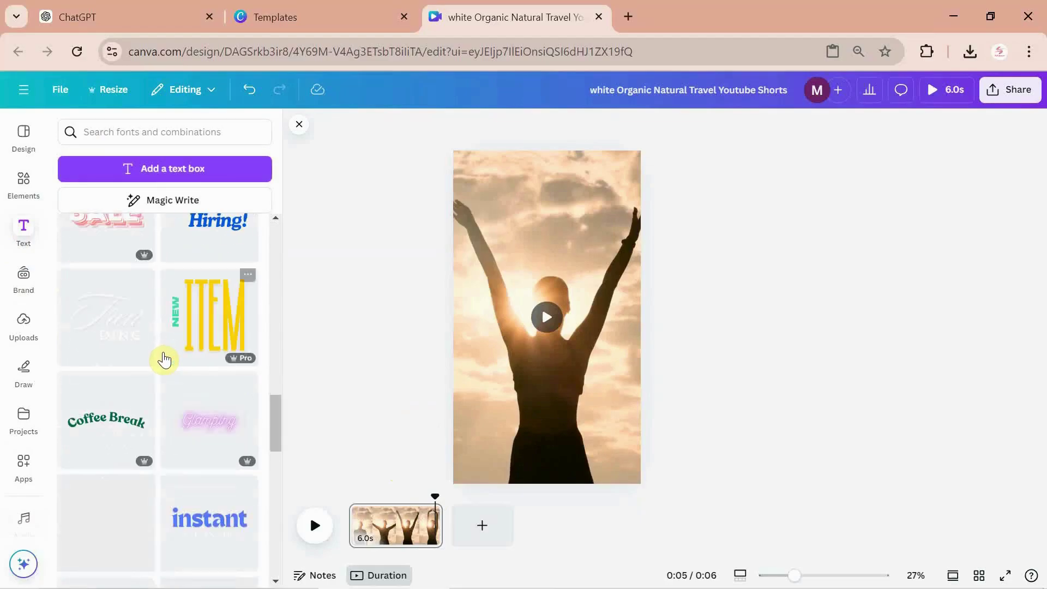
pyautogui.scroll(3, 164, 357)
pyautogui.scroll(3, 164, 357)
pyautogui.scroll(10, 159, 327)
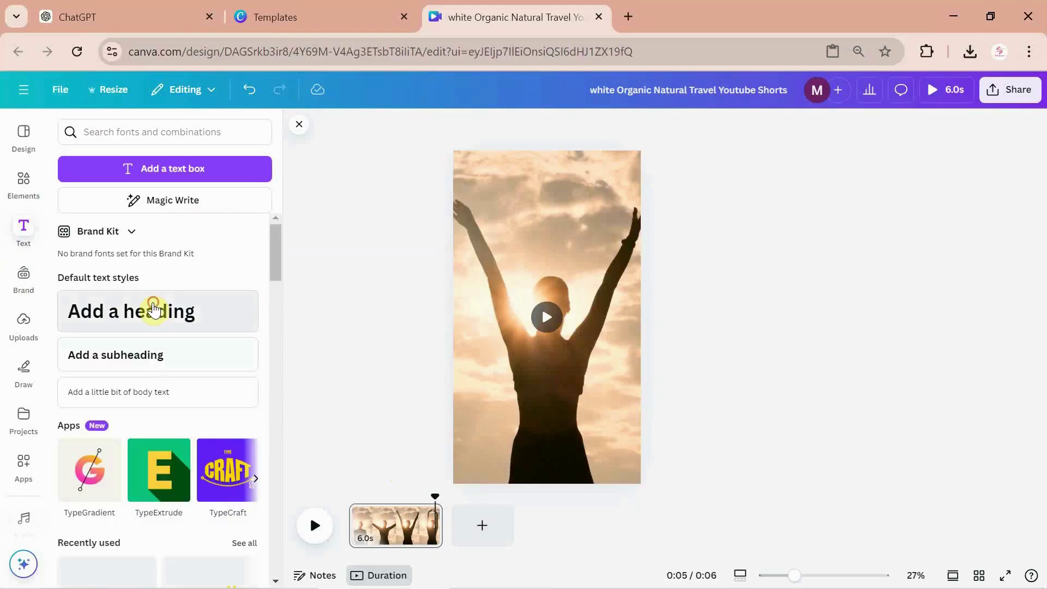
pyautogui.click(152, 308)
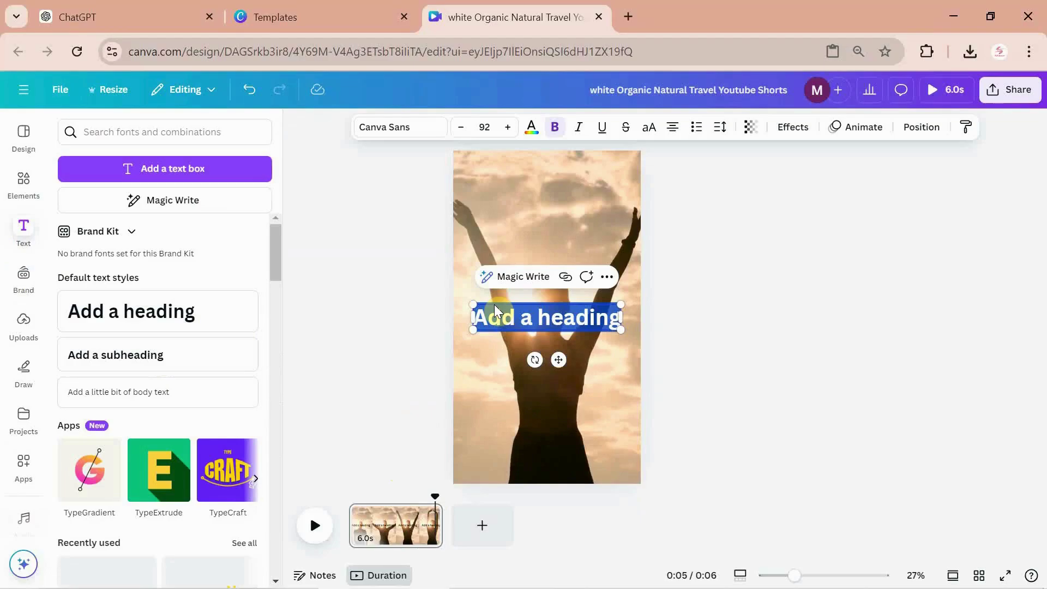
pyautogui.write('Top')
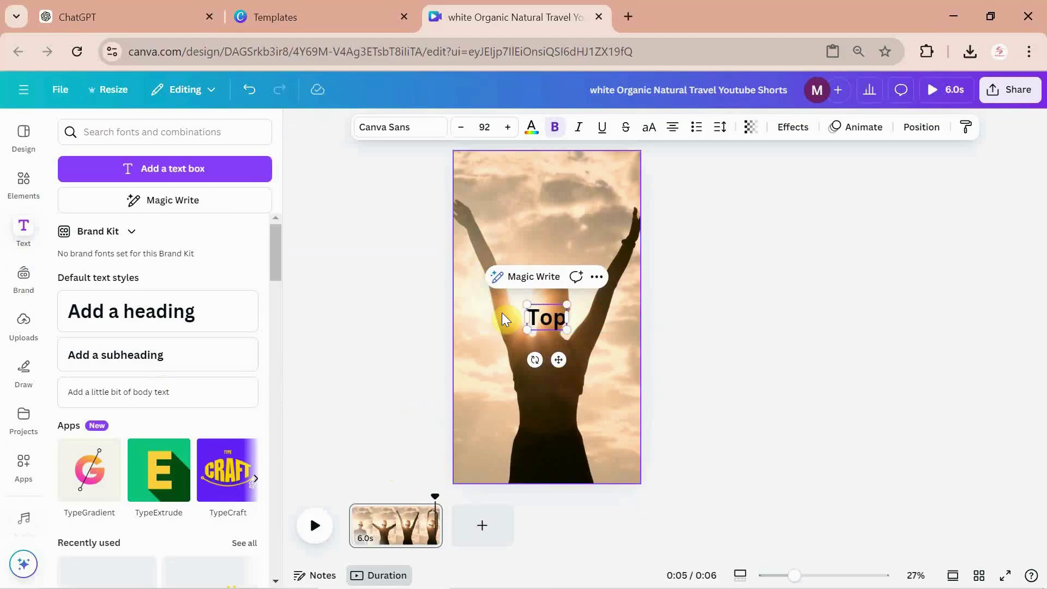
pyautogui.write('ic')
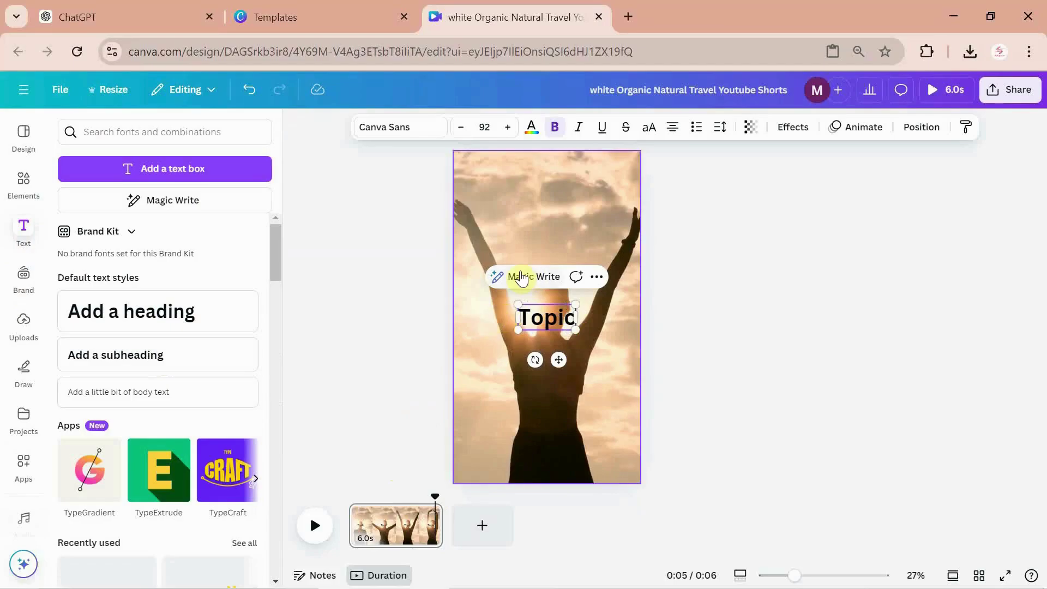
pyautogui.click(475, 125)
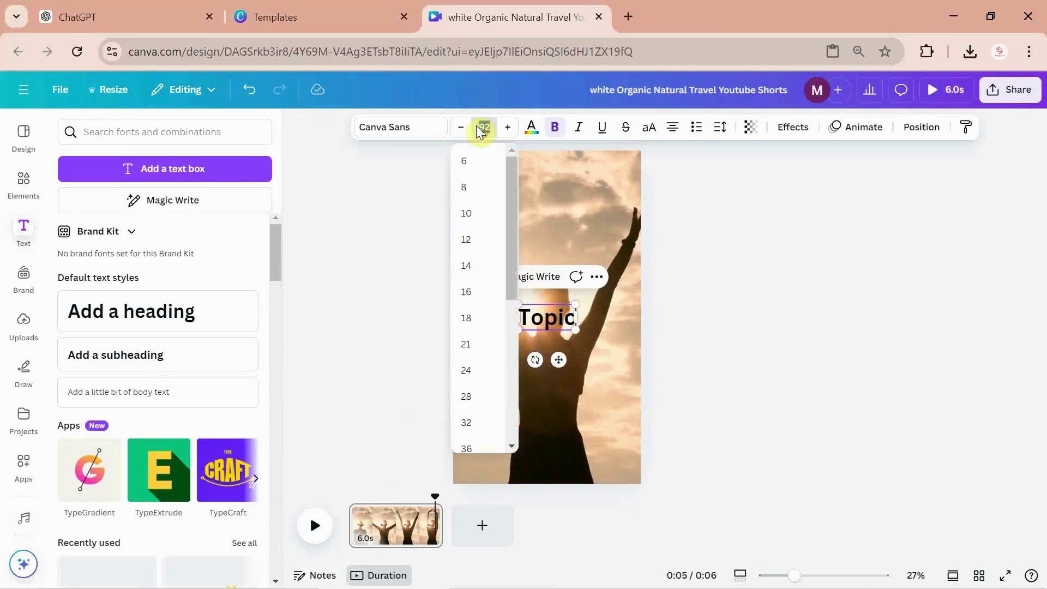
pyautogui.scroll(-2, 470, 343)
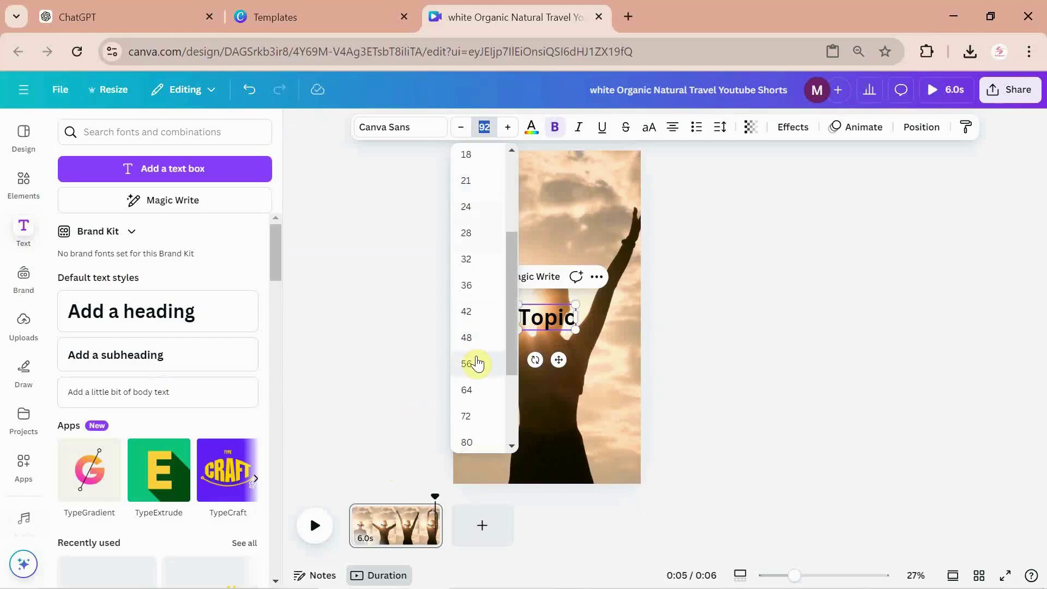
pyautogui.click(478, 343)
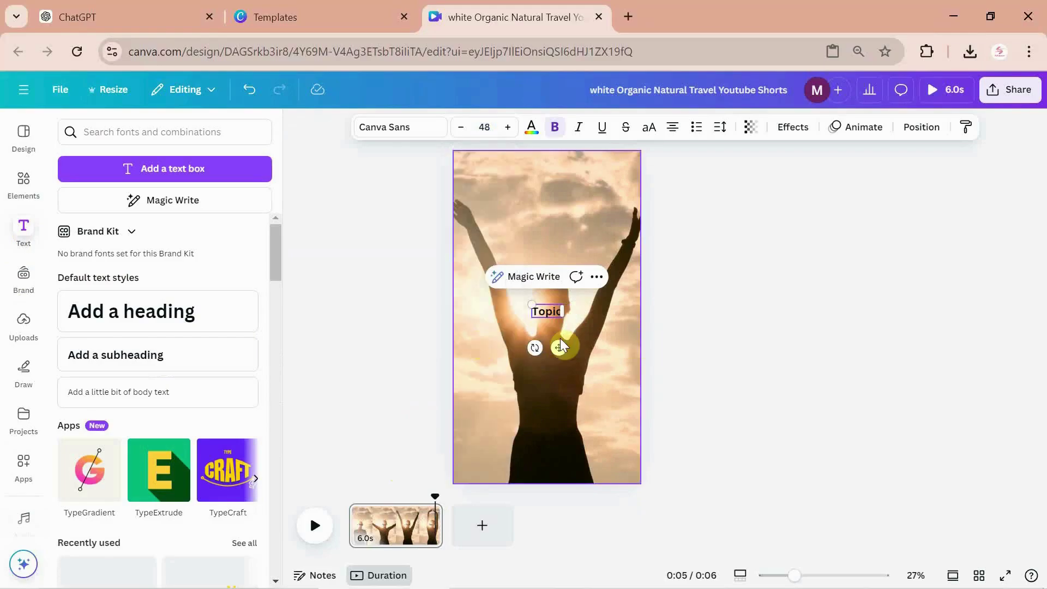
pyautogui.moveTo(560, 346); pyautogui.dragTo(564, 213)
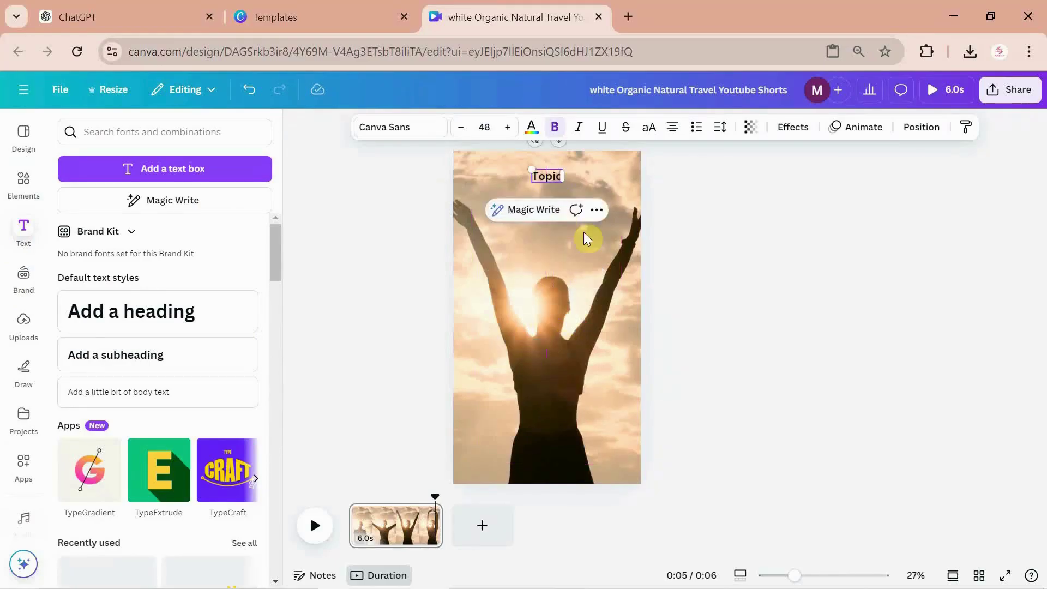
# - Give the Topic heading a yellow Background effect at about 74 transparency
pyautogui.click(539, 177)
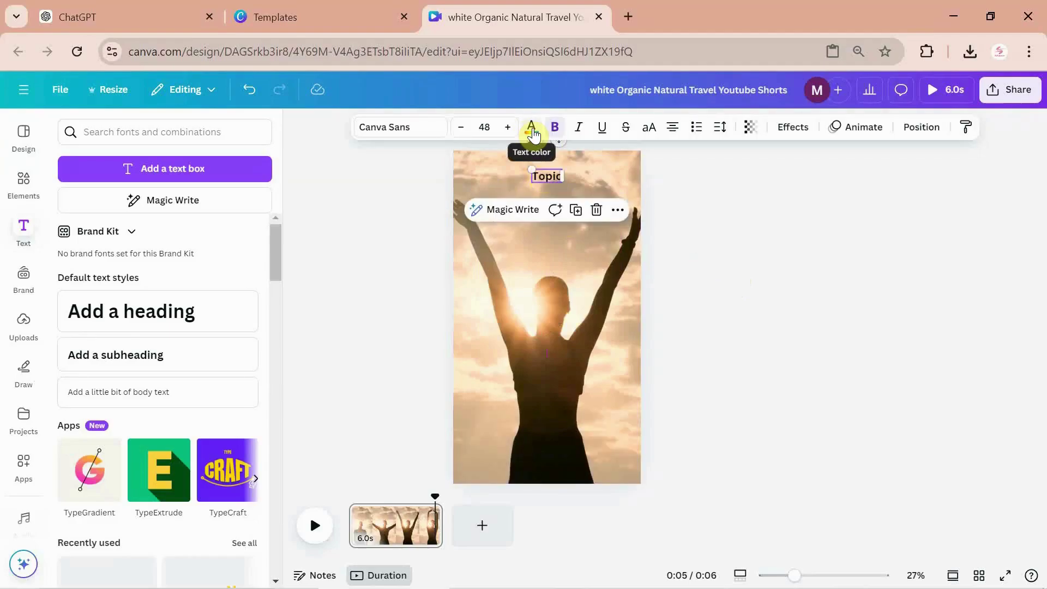
pyautogui.click(795, 128)
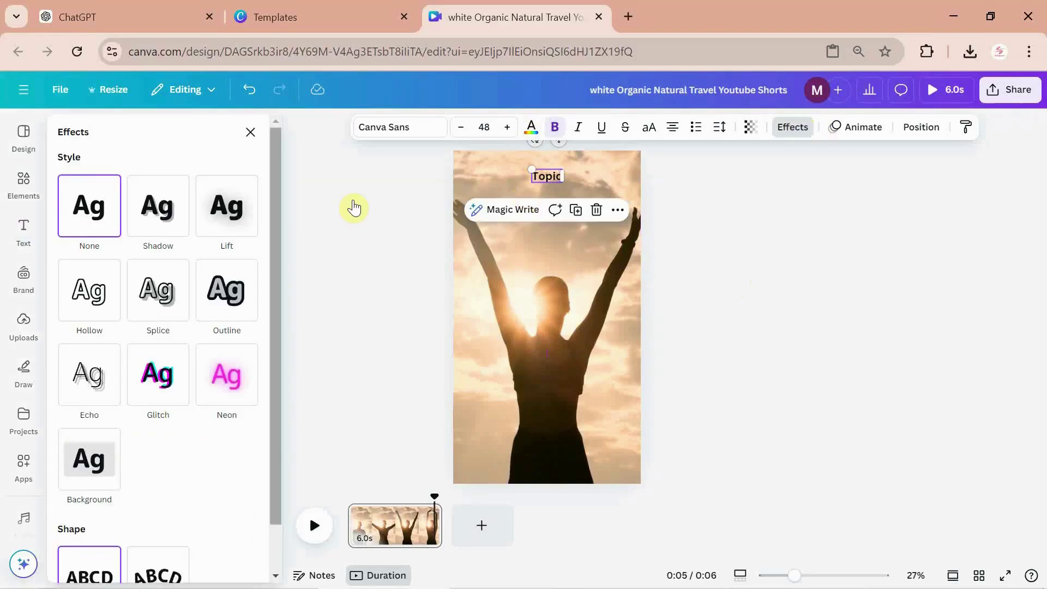
pyautogui.scroll(-1, 162, 313)
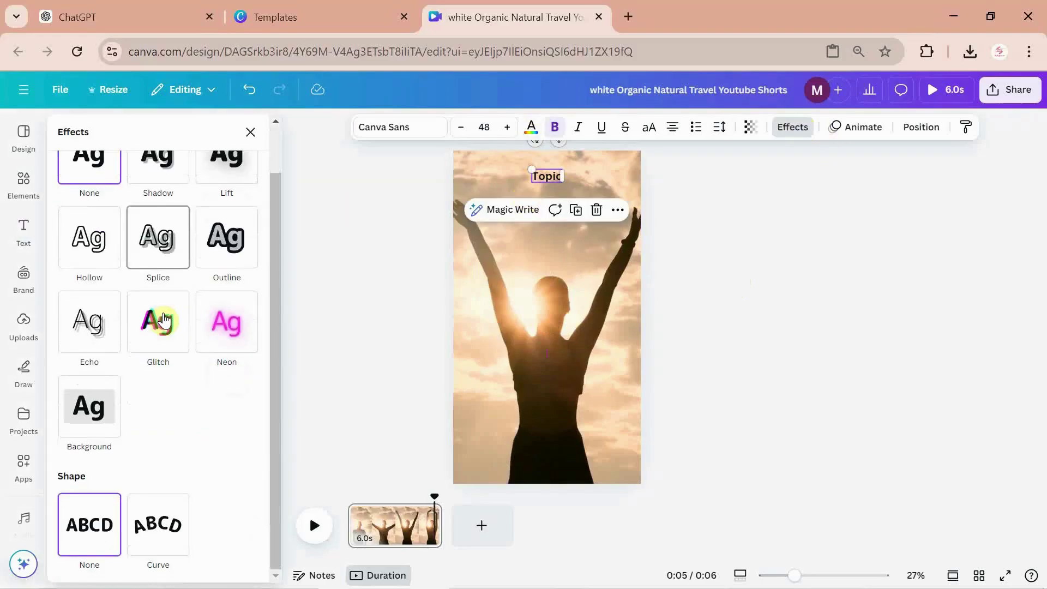
pyautogui.click(104, 423)
pyautogui.scroll(-1, 163, 422)
pyautogui.scroll(-2, 209, 430)
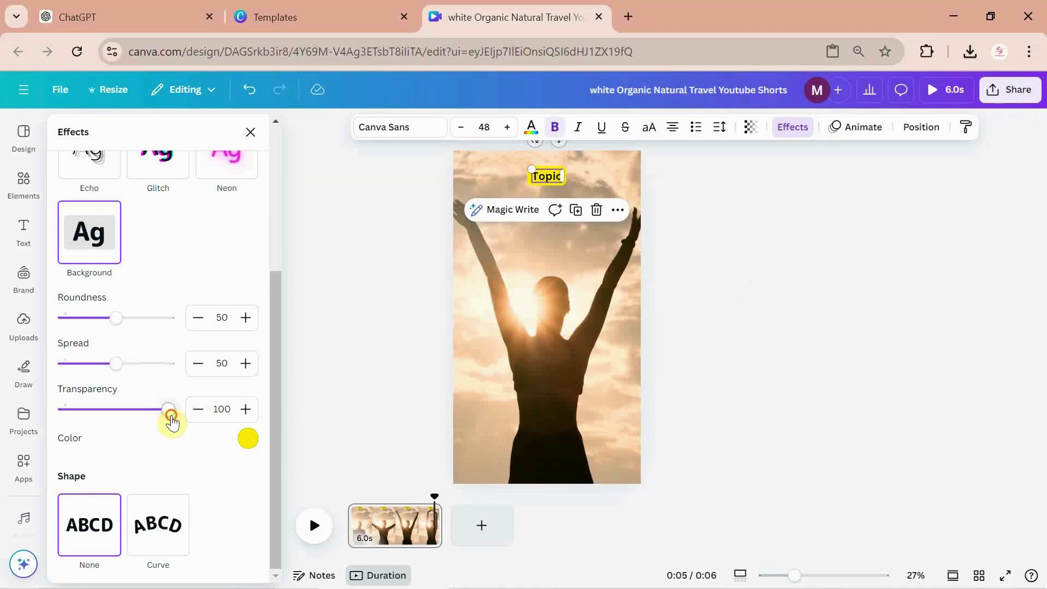
pyautogui.moveTo(169, 411); pyautogui.dragTo(145, 411)
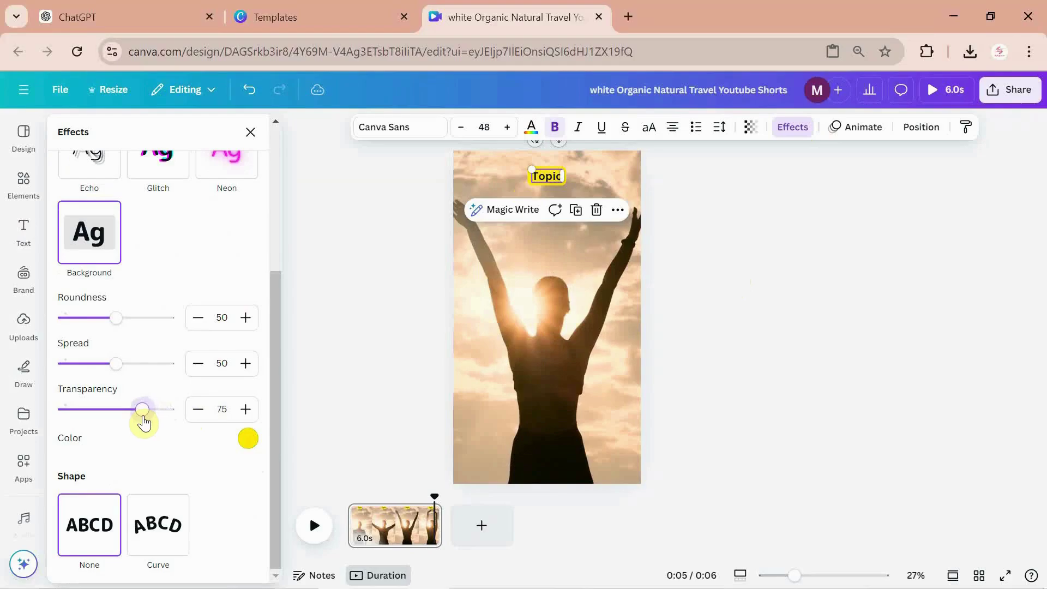
pyautogui.click(244, 408)
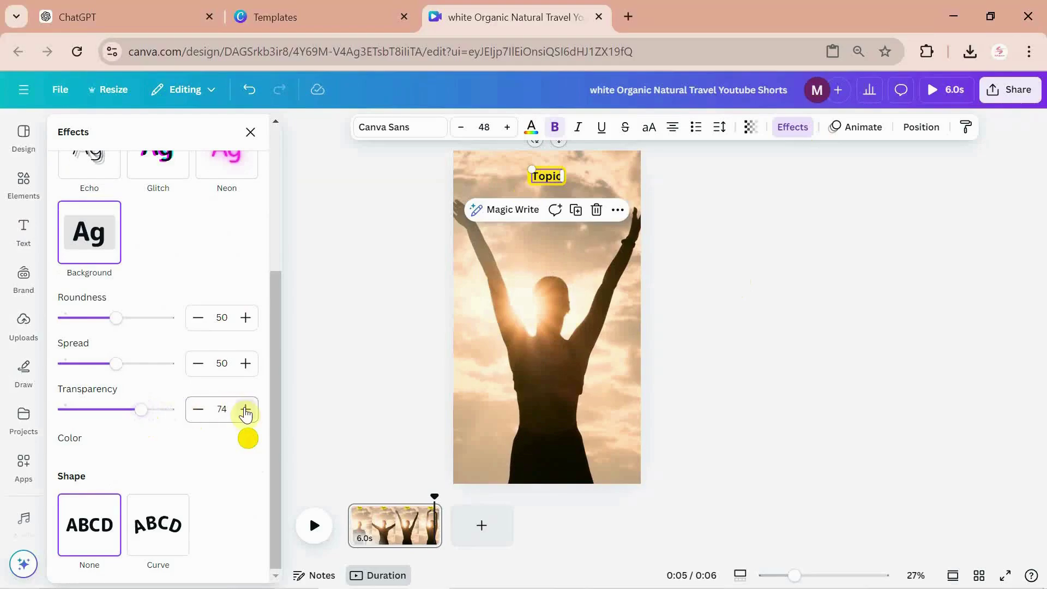
pyautogui.click(292, 363)
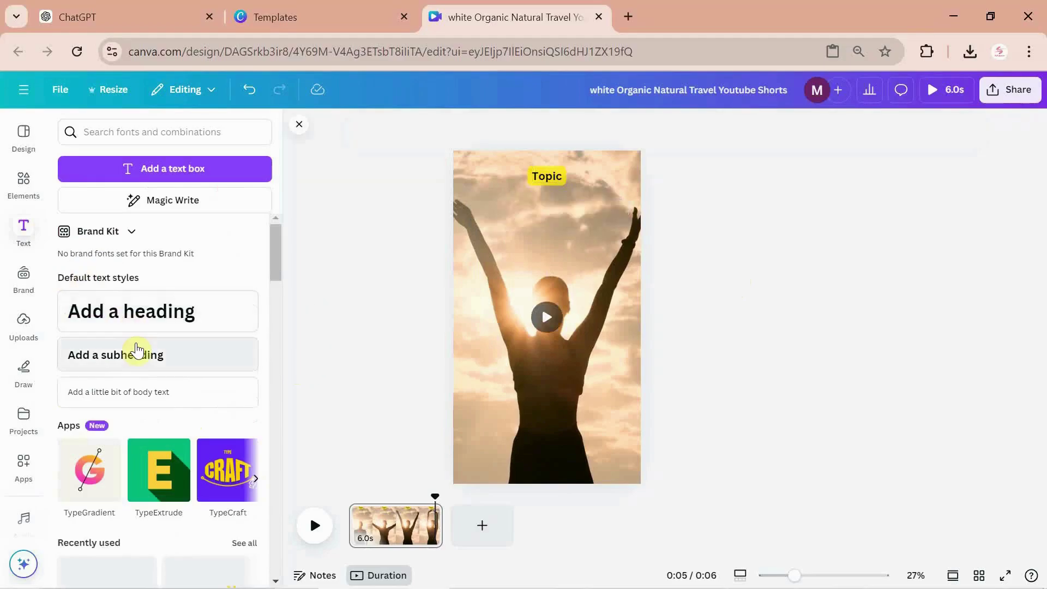
# - Add a subheading at font size 72 and move it into the lower half of the page
pyautogui.moveTo(157, 312)
pyautogui.click(125, 361)
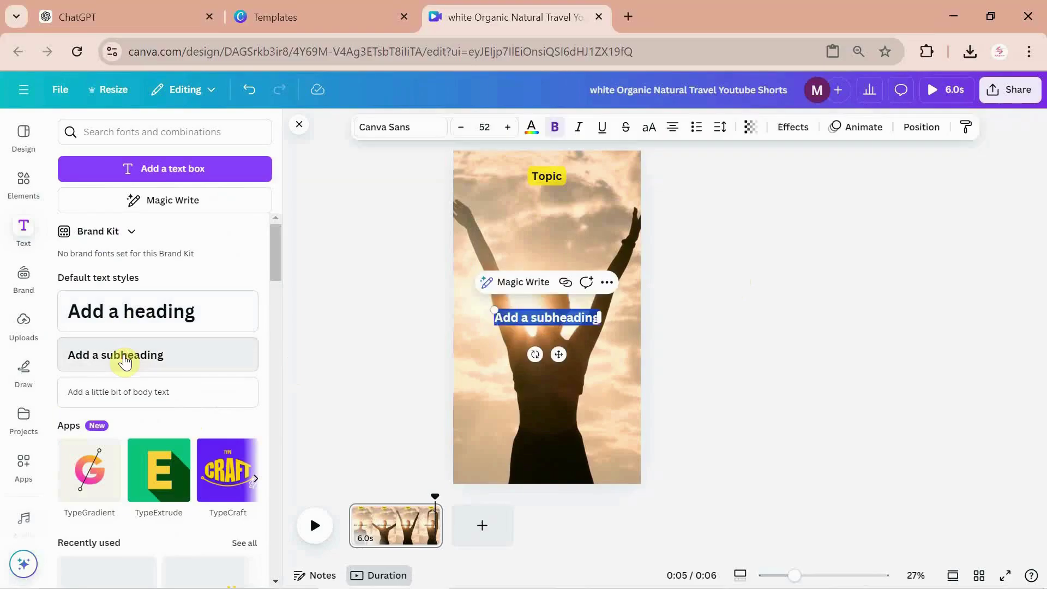
pyautogui.click(482, 127)
pyautogui.scroll(-1, 476, 304)
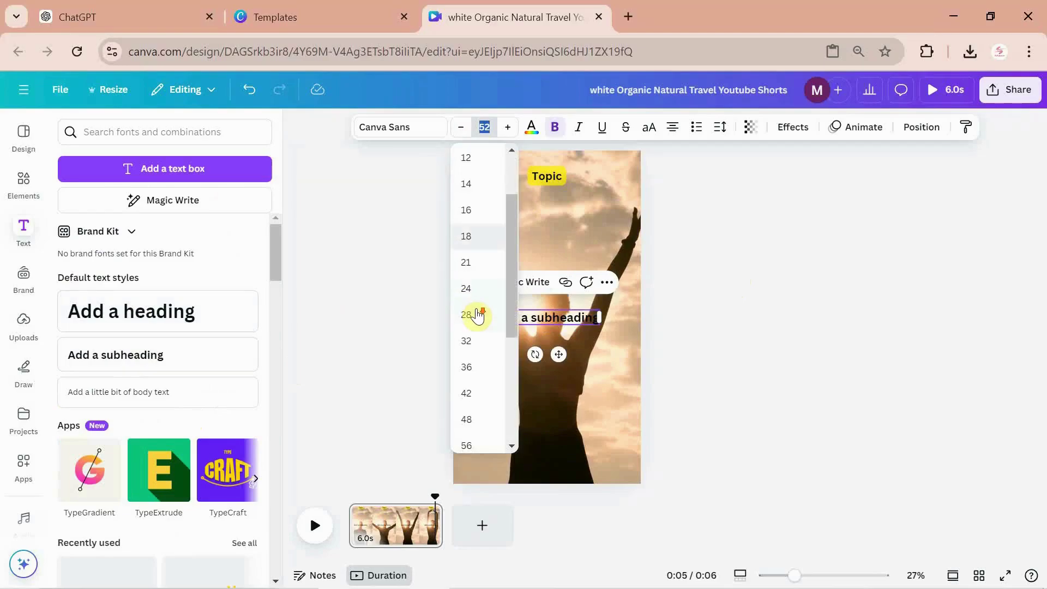
pyautogui.scroll(-1, 477, 309)
pyautogui.scroll(-1, 478, 312)
pyautogui.scroll(-1, 479, 317)
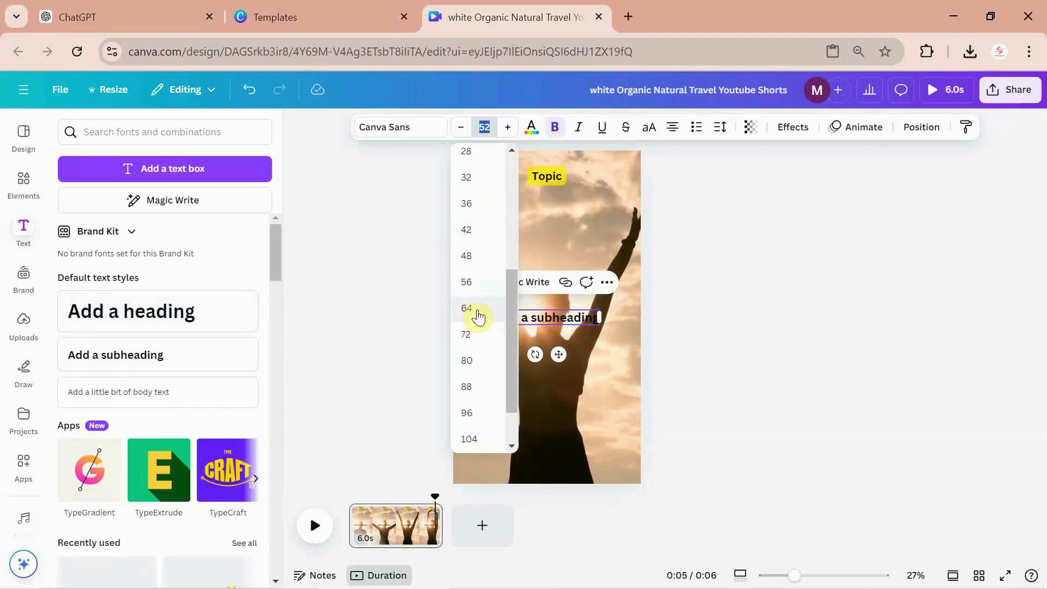
pyautogui.click(472, 332)
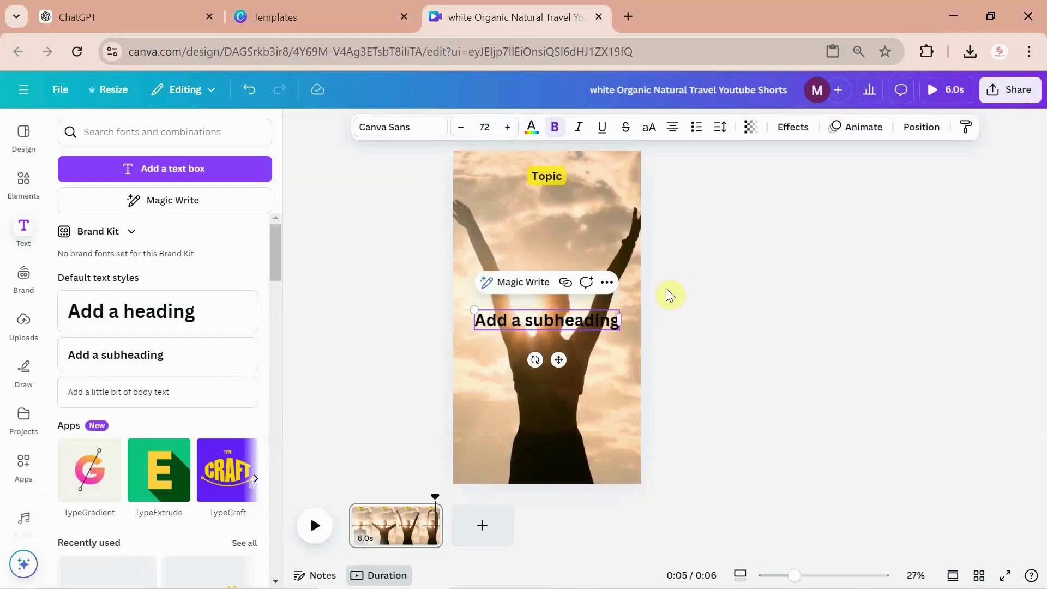
pyautogui.moveTo(558, 359); pyautogui.dragTo(555, 442)
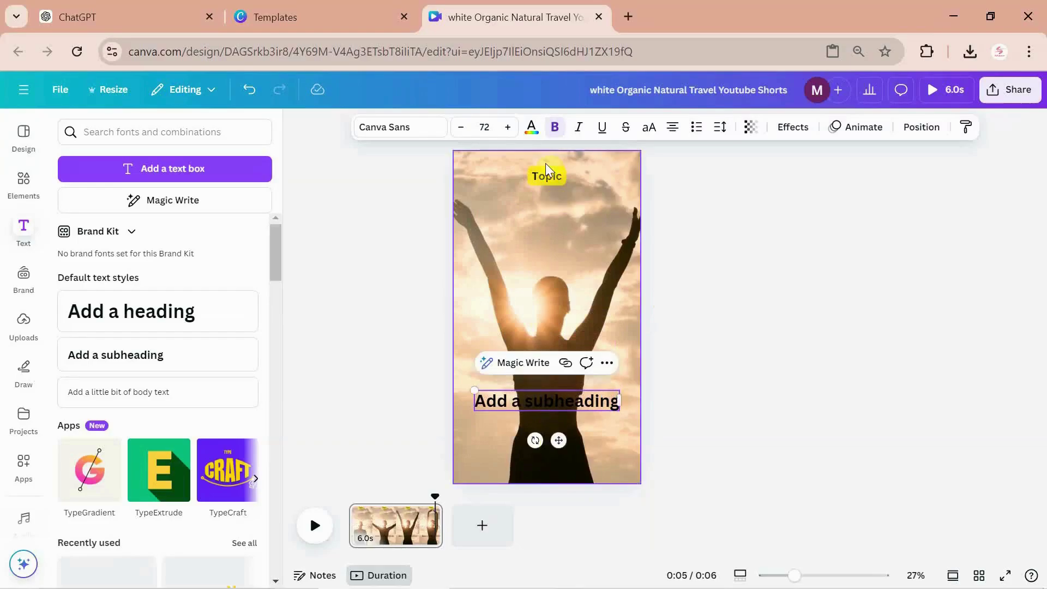
# - Give the subheading a yellow Background highlight at 75 transparency
pyautogui.click(793, 132)
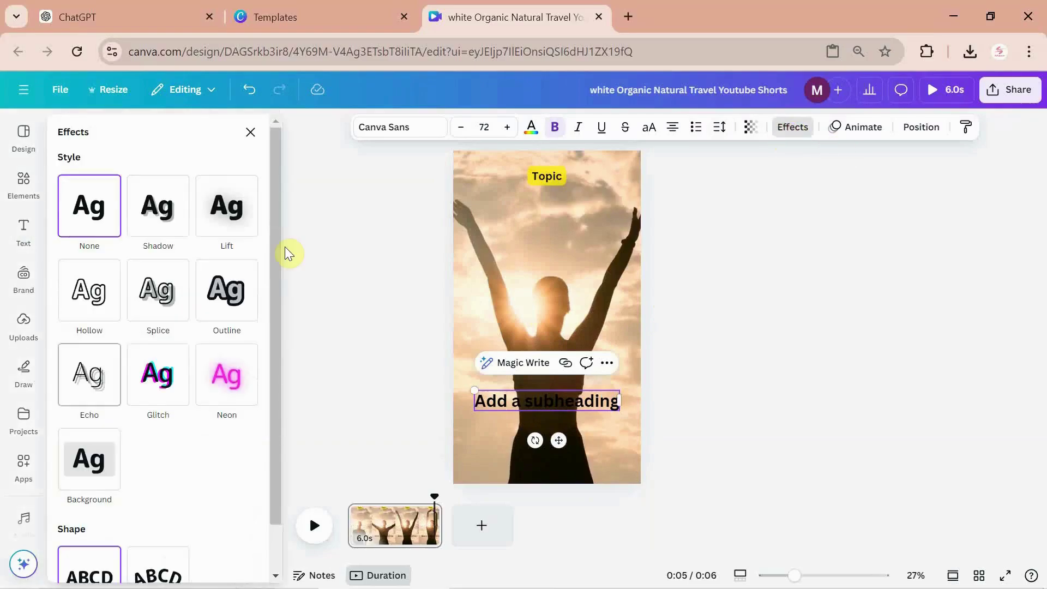
pyautogui.click(105, 446)
pyautogui.scroll(-3, 162, 395)
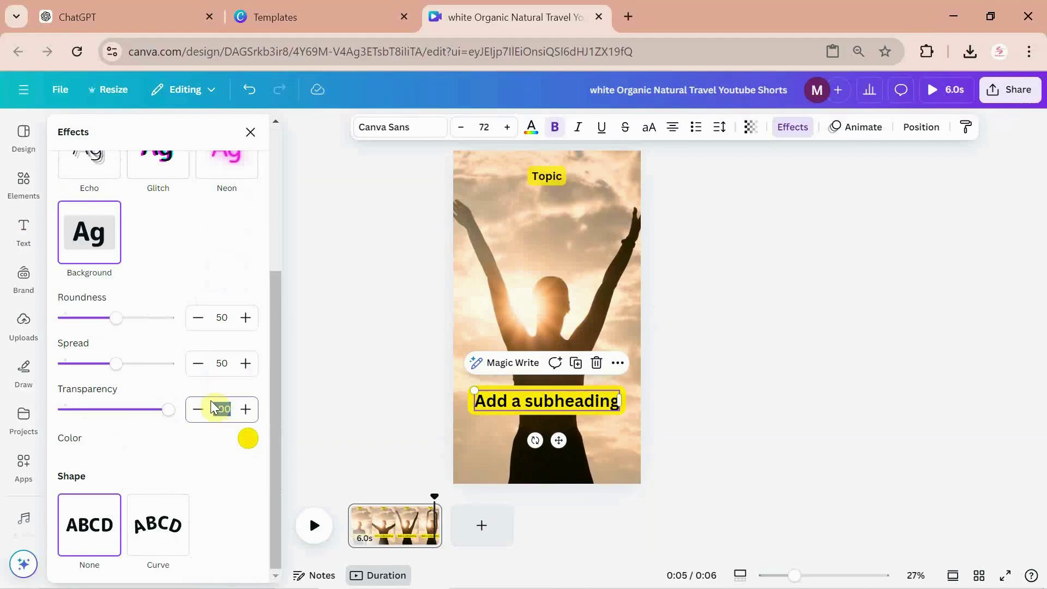
pyautogui.write('75')
pyautogui.press('Return')
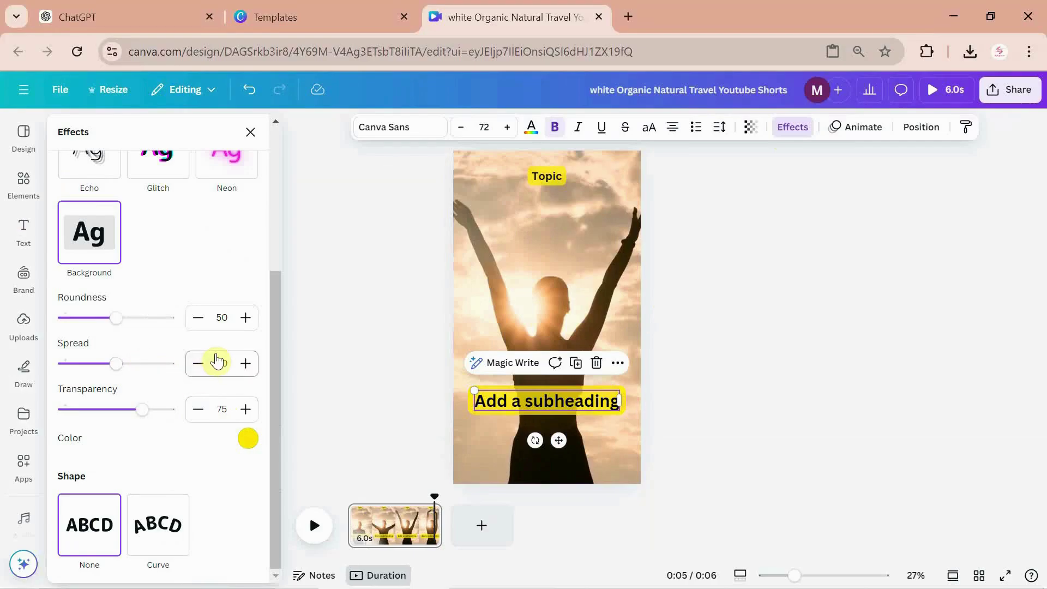
pyautogui.click(314, 353)
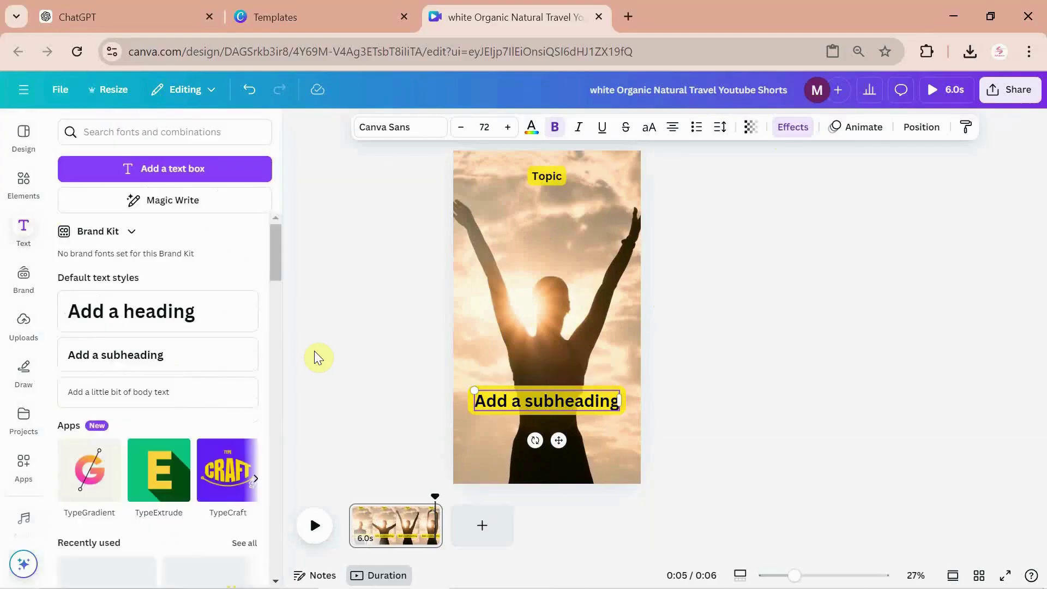
# - Change the subheading to 'Part 1' and add a duplicate edited to read 'Part 2'
pyautogui.doubleClick(506, 400)
pyautogui.write('Pa')
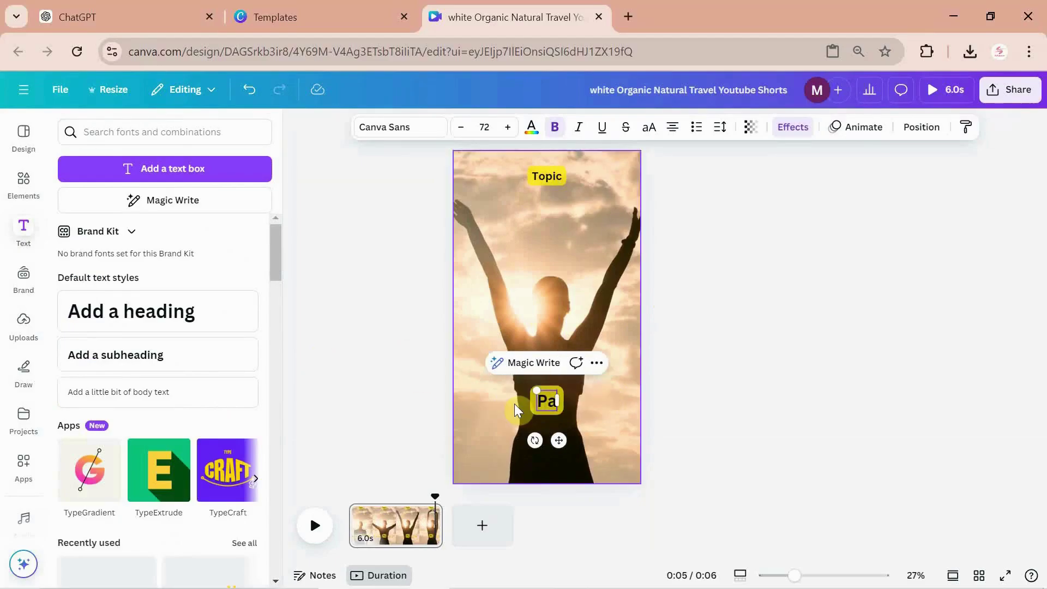
pyautogui.write('rt 1')
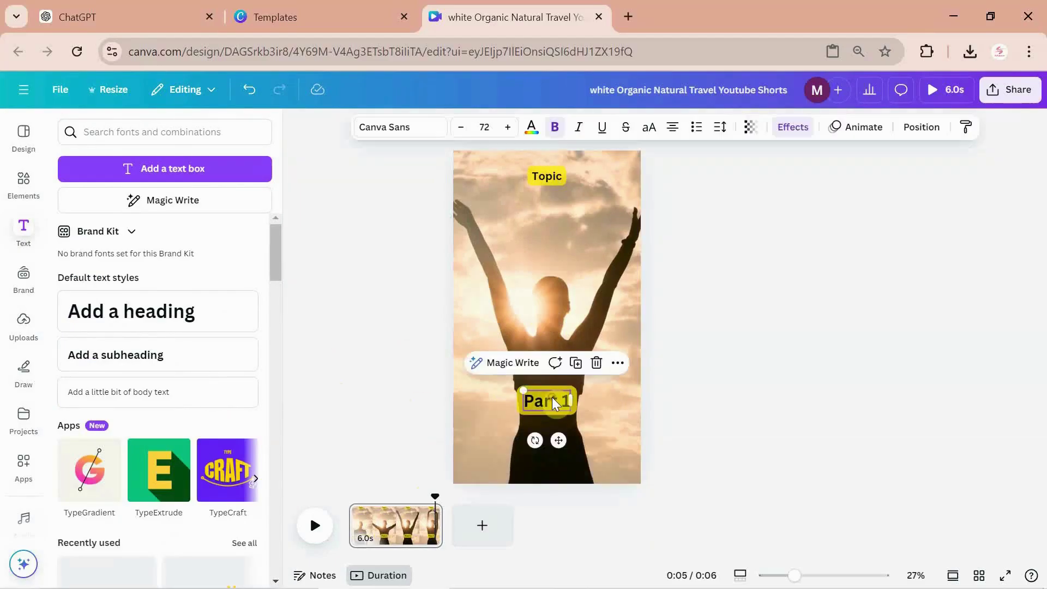
pyautogui.hotkey('ctrl', 'a')
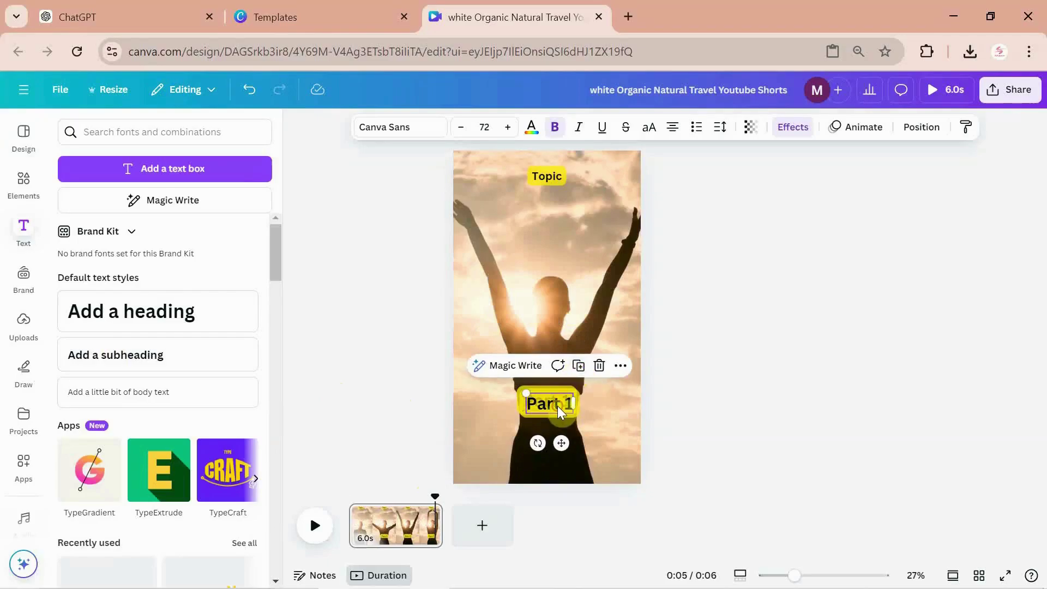
pyautogui.hotkey('ctrl', 'd')
pyautogui.moveTo(557, 405); pyautogui.dragTo(555, 434)
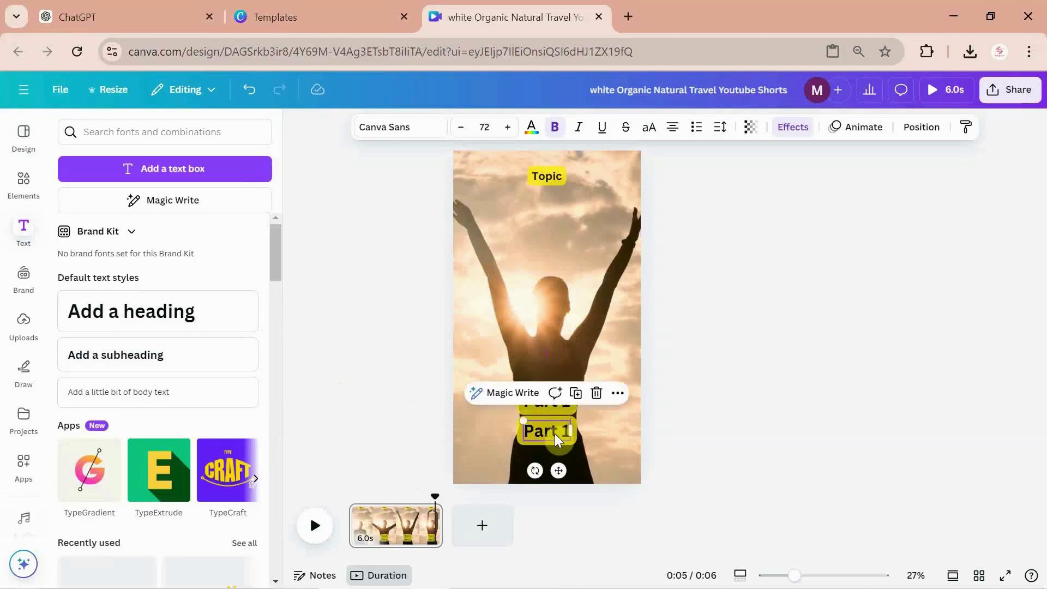
pyautogui.doubleClick(546, 425)
pyautogui.press('End')
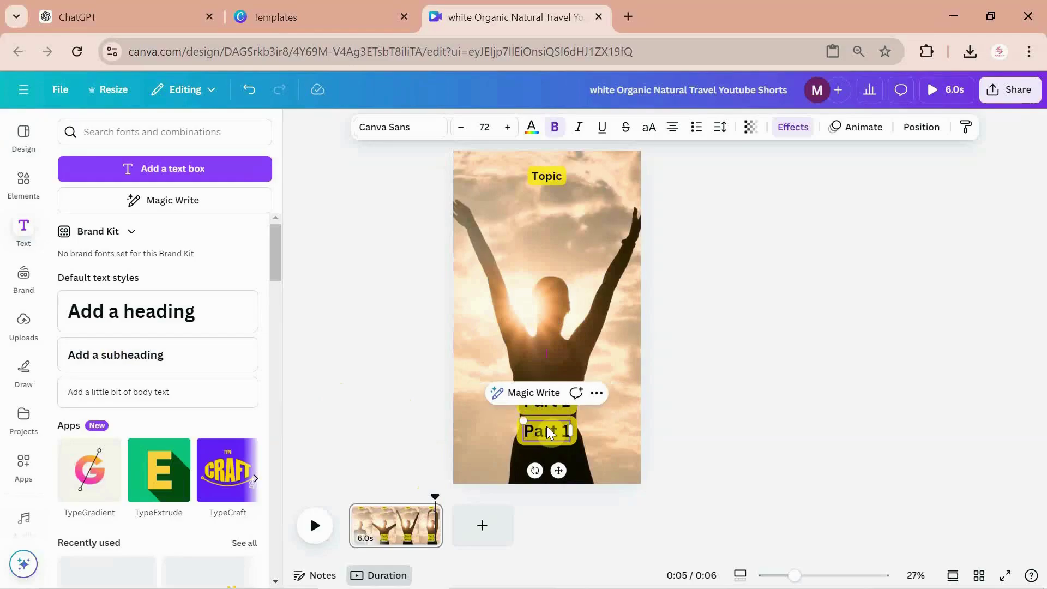
pyautogui.press('BackSpace')
pyautogui.write('2')
pyautogui.click(708, 398)
pyautogui.moveTo(546, 328)
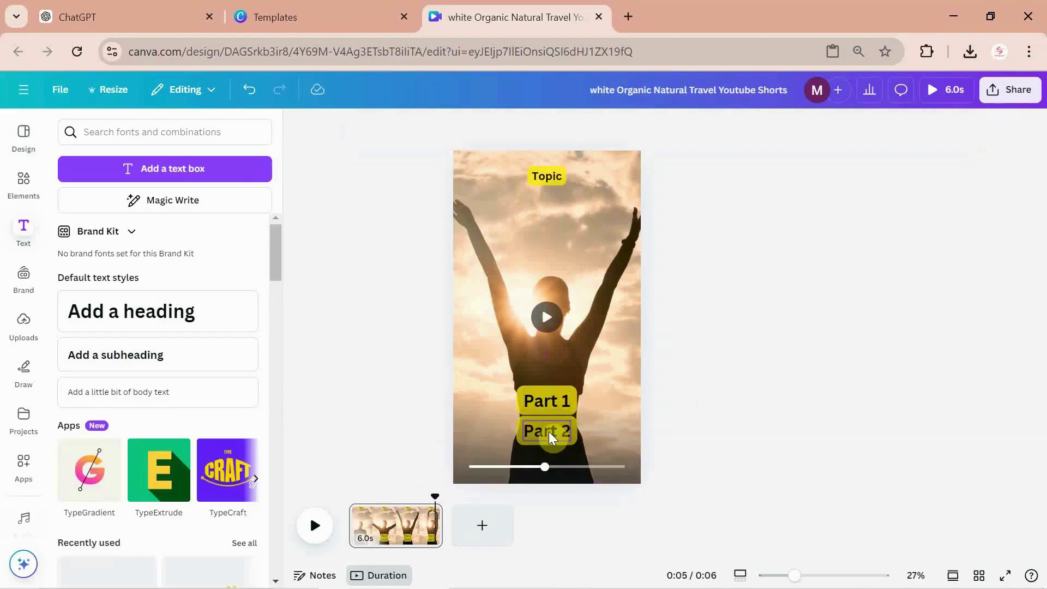
# - Stack Part 2 on top of Part 1 and make it start at 4.0s
pyautogui.moveTo(549, 431); pyautogui.dragTo(551, 409)
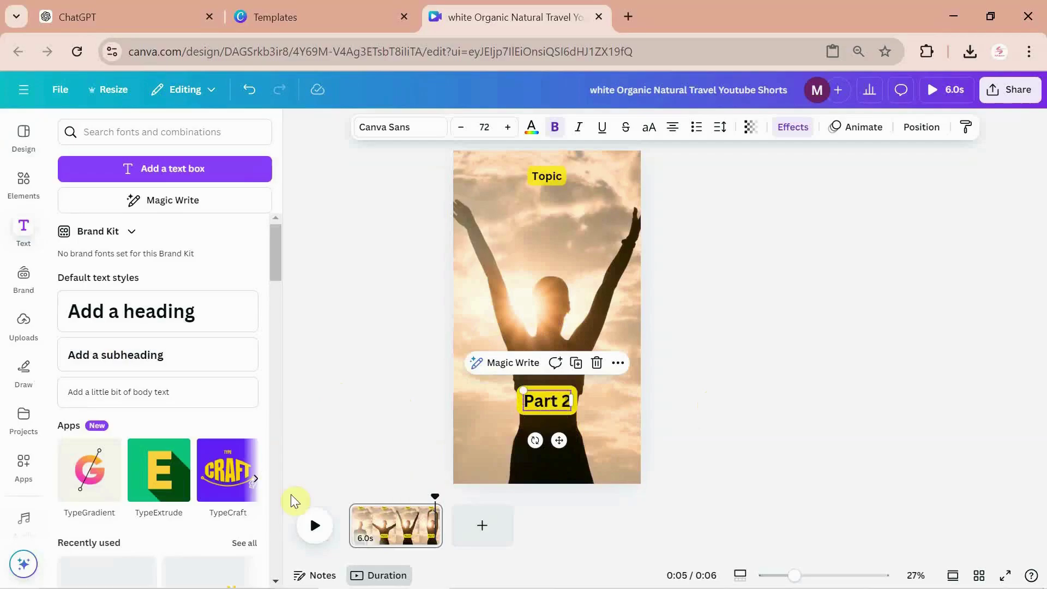
pyautogui.rightClick(552, 403)
pyautogui.click(620, 422)
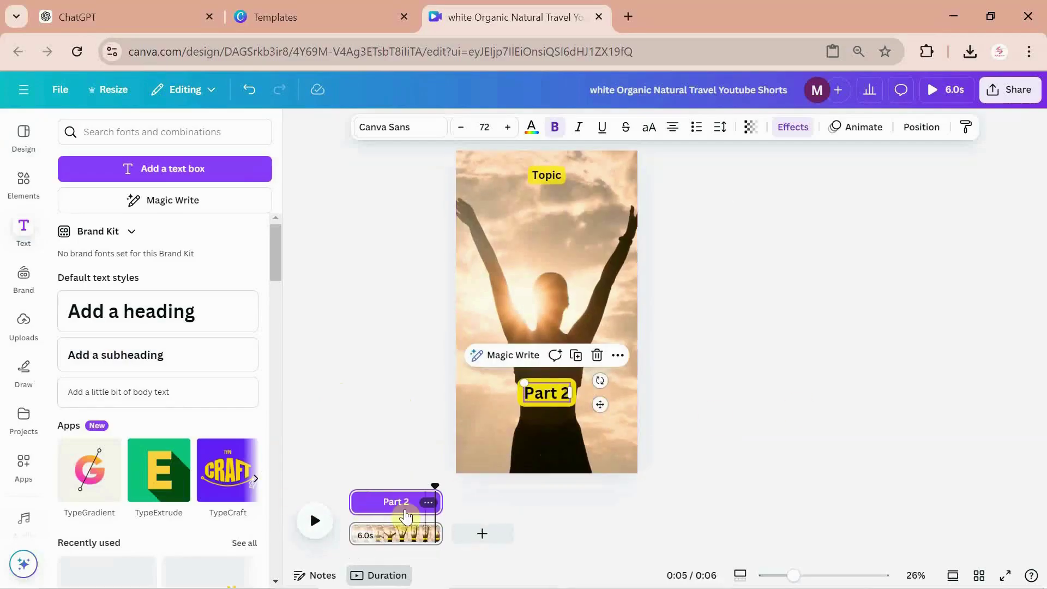
pyautogui.moveTo(362, 501); pyautogui.dragTo(401, 502)
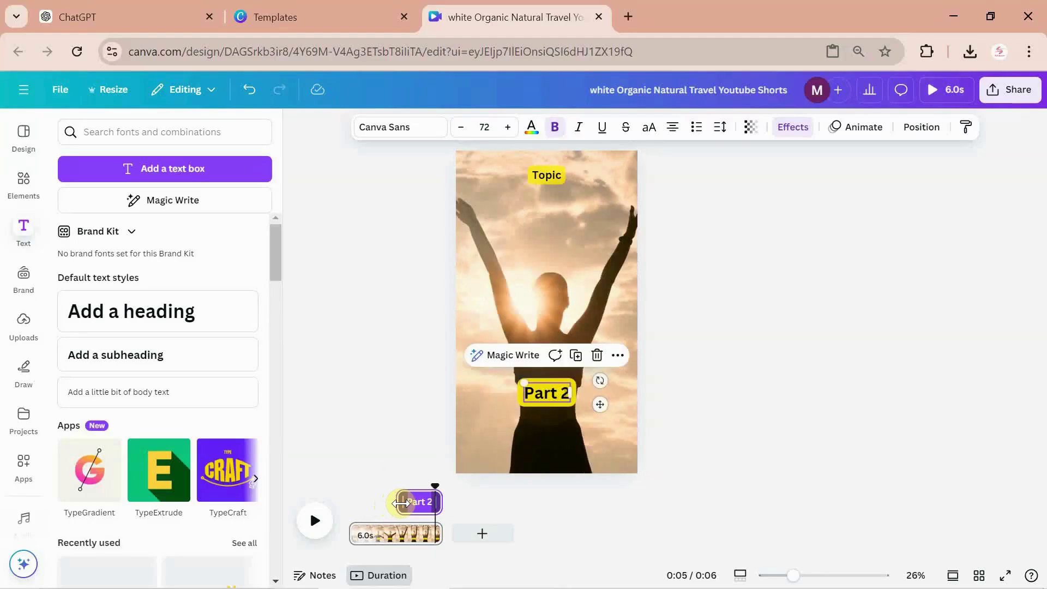
# - Shorten Part 1 so it ends at about 3.3s
pyautogui.moveTo(542, 393); pyautogui.dragTo(542, 424)
pyautogui.click(549, 399)
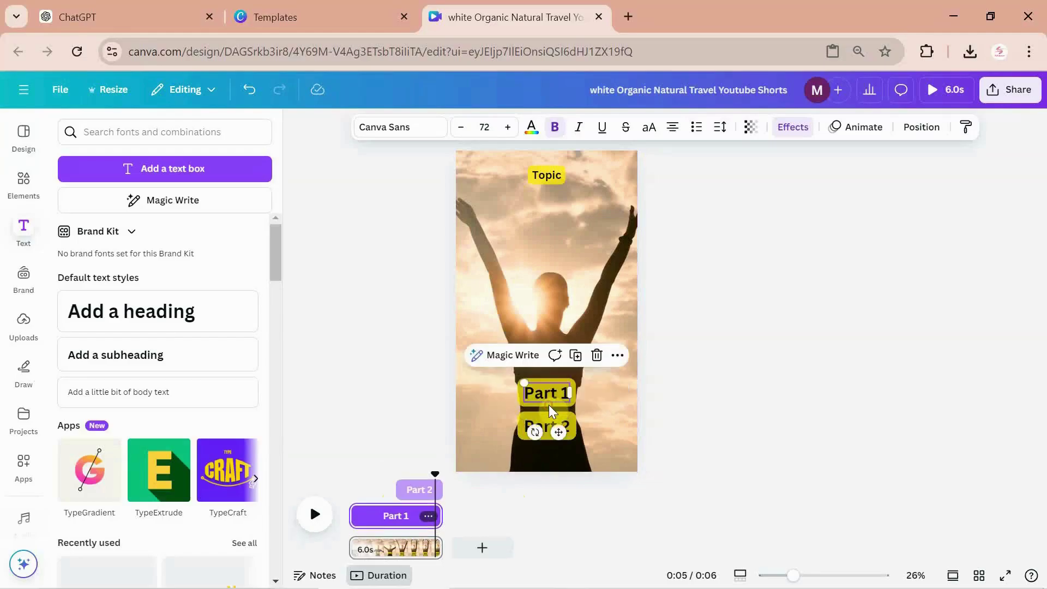
pyautogui.click(585, 373)
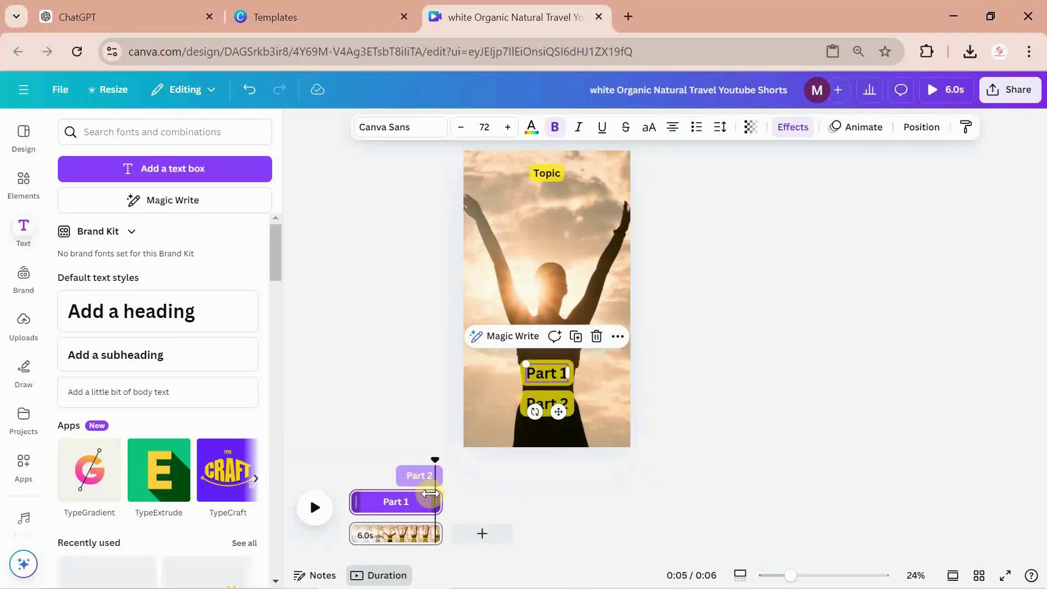
pyautogui.moveTo(440, 503); pyautogui.dragTo(394, 502)
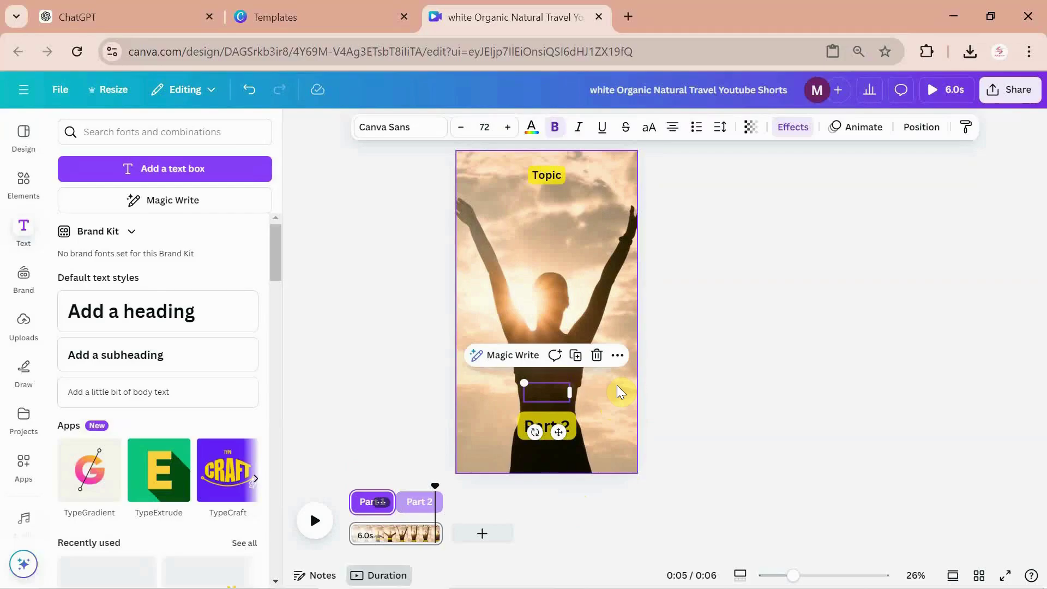
# - Give the Part 1 caption an Ascend entrance and the Part 2 caption a Bounce animation
pyautogui.click(846, 131)
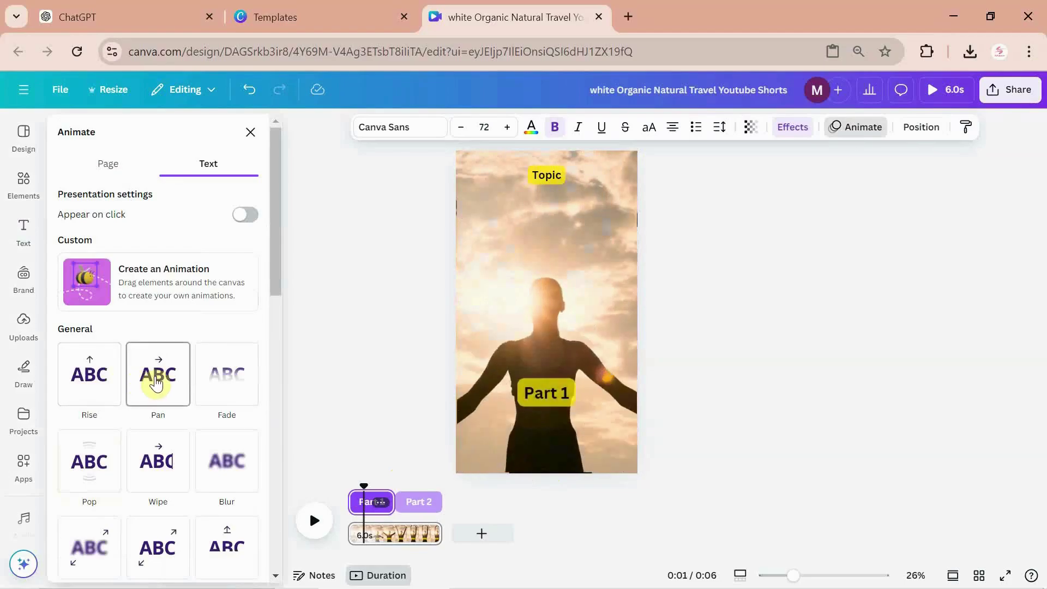
pyautogui.scroll(-2, 155, 385)
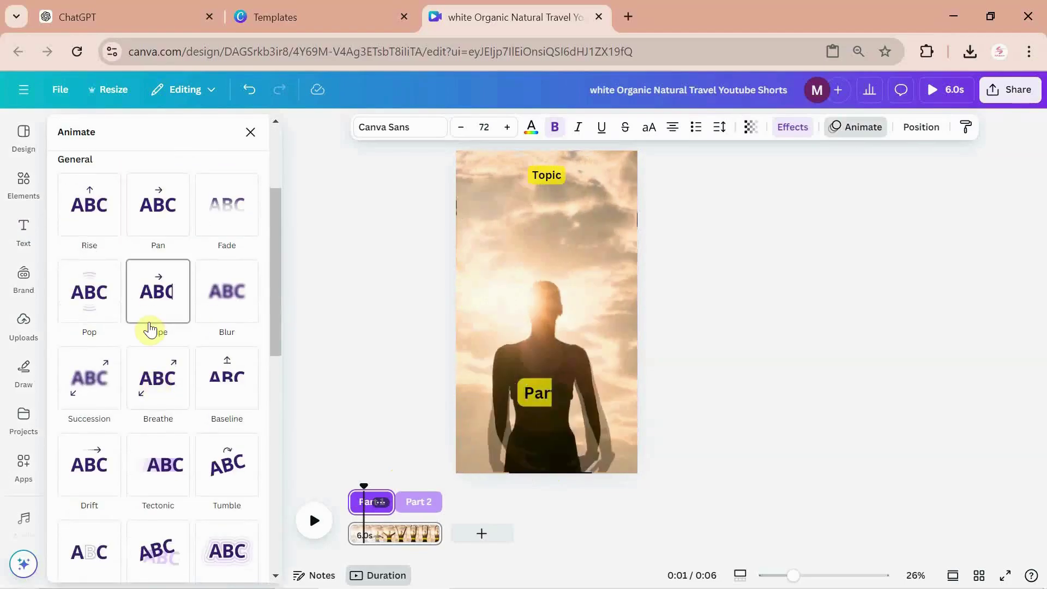
pyautogui.scroll(-2, 149, 329)
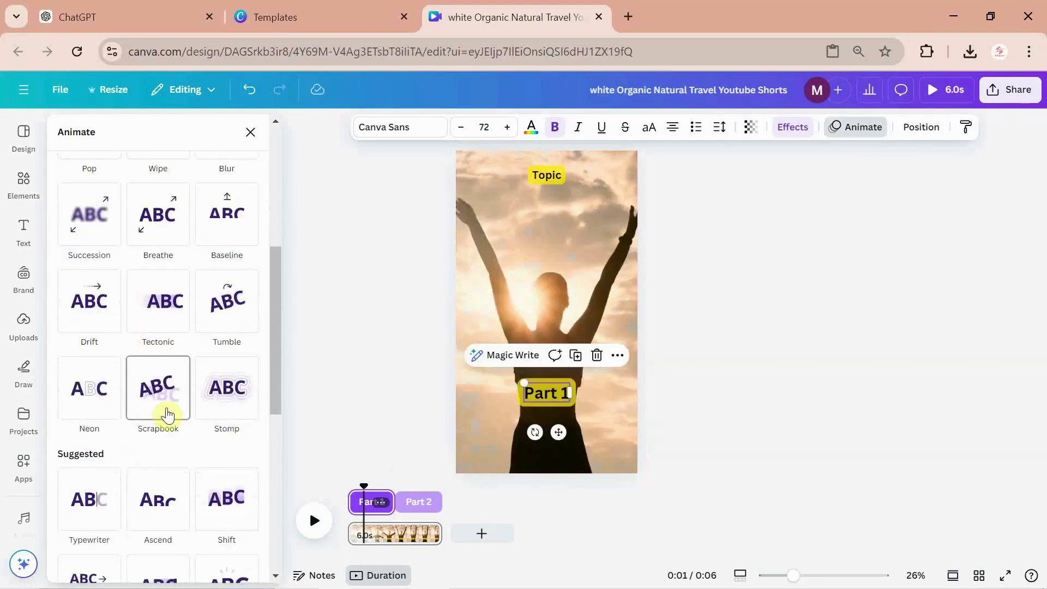
pyautogui.scroll(-1, 164, 413)
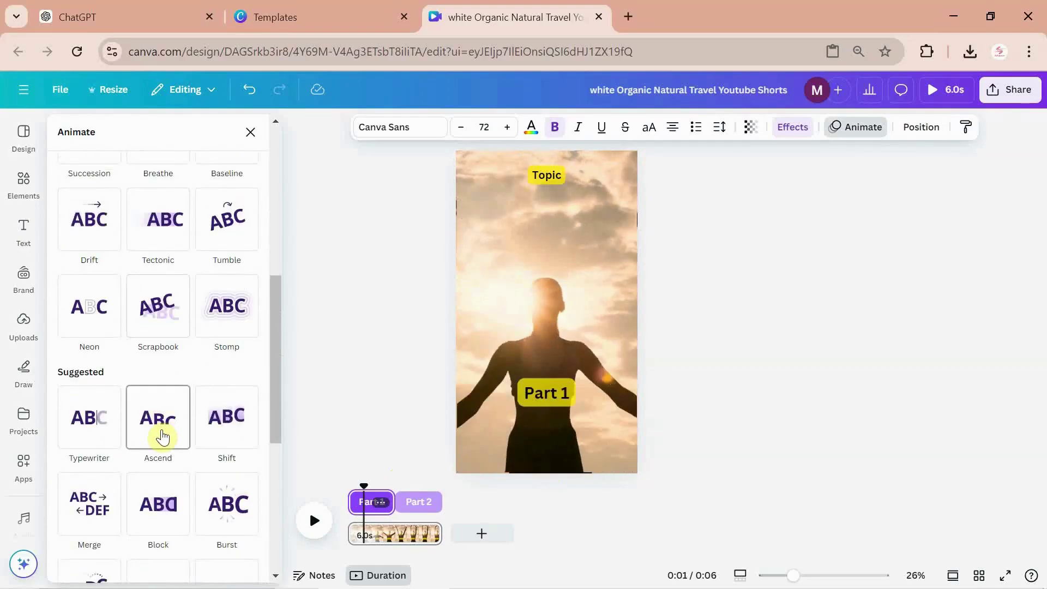
pyautogui.click(164, 415)
pyautogui.click(418, 500)
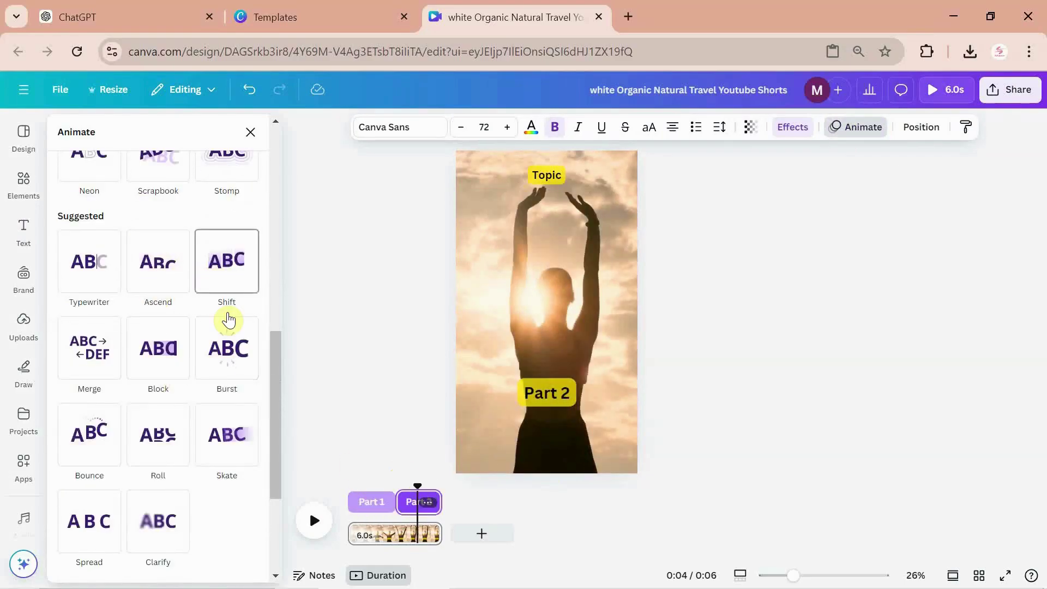
pyautogui.click(546, 396)
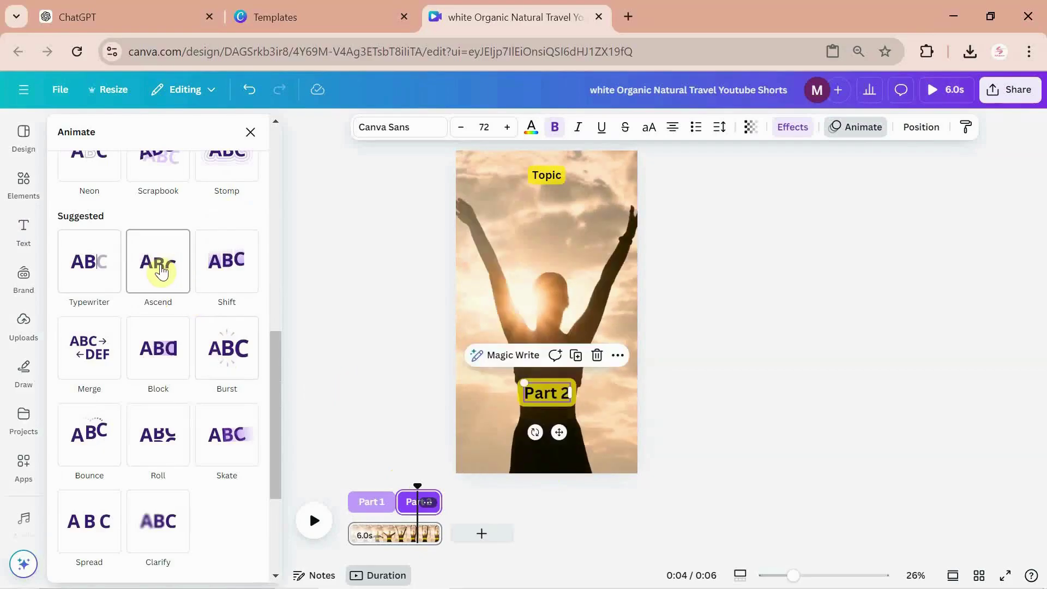
pyautogui.click(98, 446)
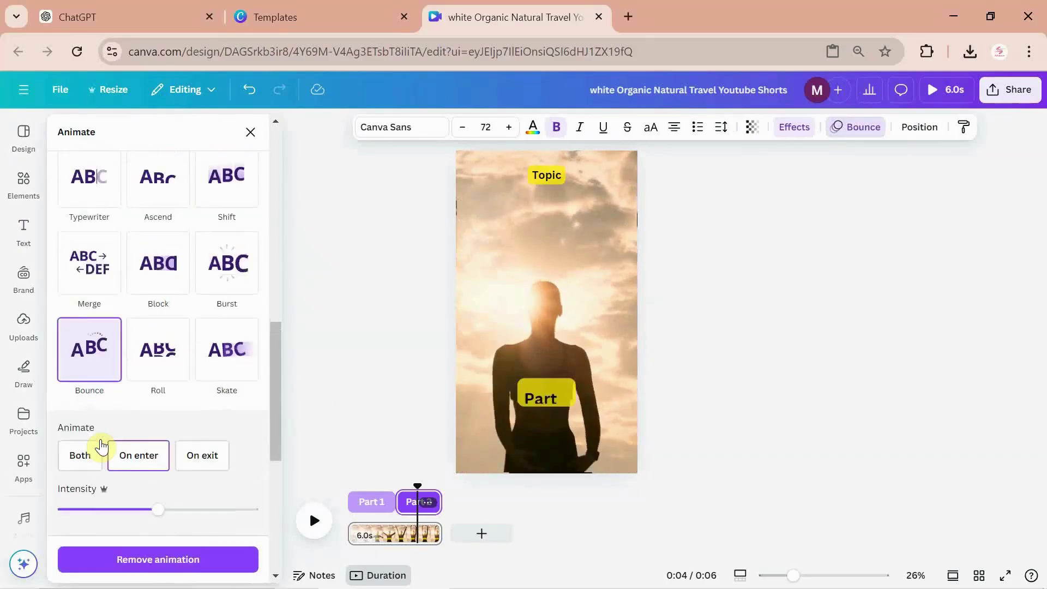
# - Apply the Burst animation to the Topic heading and preview the animations
pyautogui.click(545, 175)
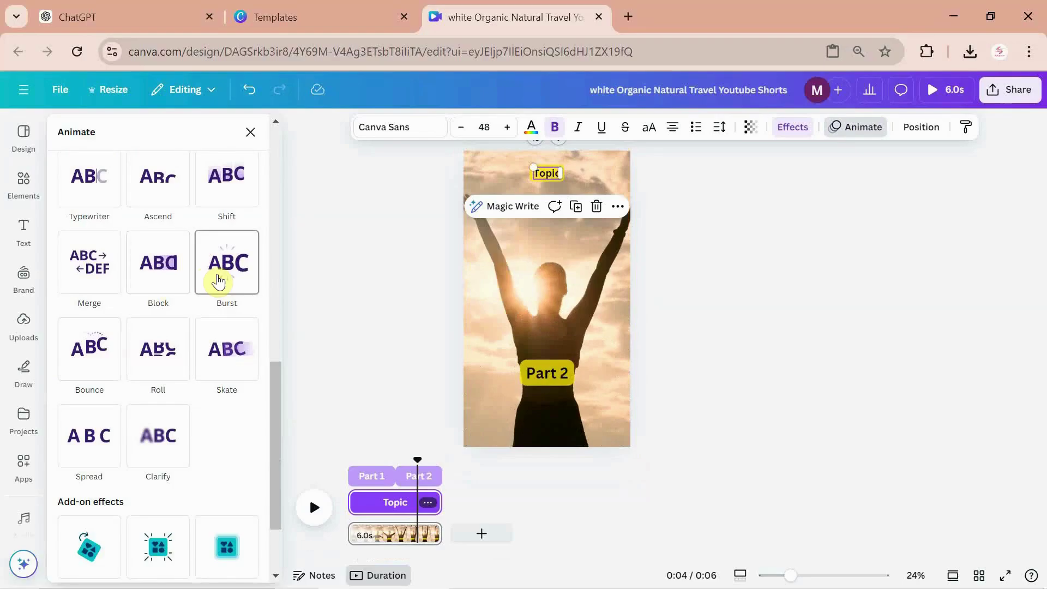
pyautogui.click(218, 280)
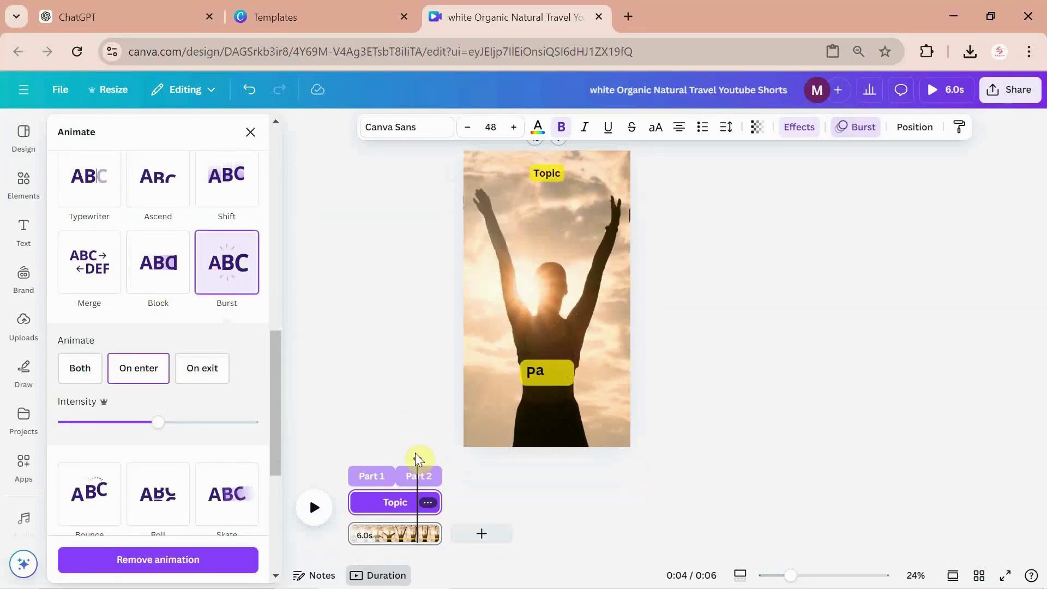
pyautogui.moveTo(417, 460); pyautogui.dragTo(365, 447)
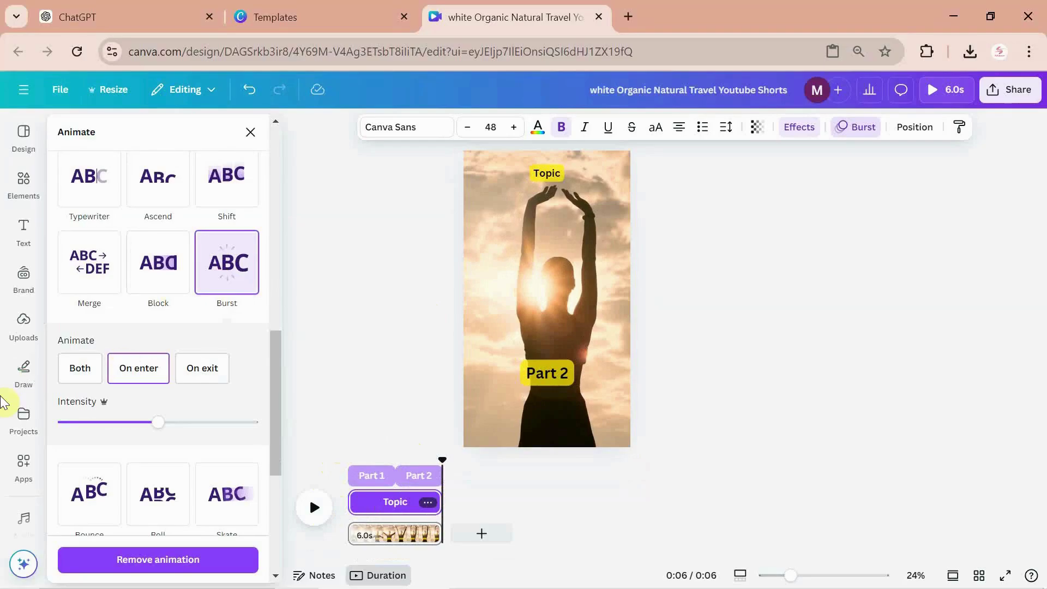
pyautogui.scroll(-1, 24, 453)
pyautogui.scroll(-1, 23, 454)
# - Open Bulk create and select the Topic heading on the Part 1 page
pyautogui.click(23, 454)
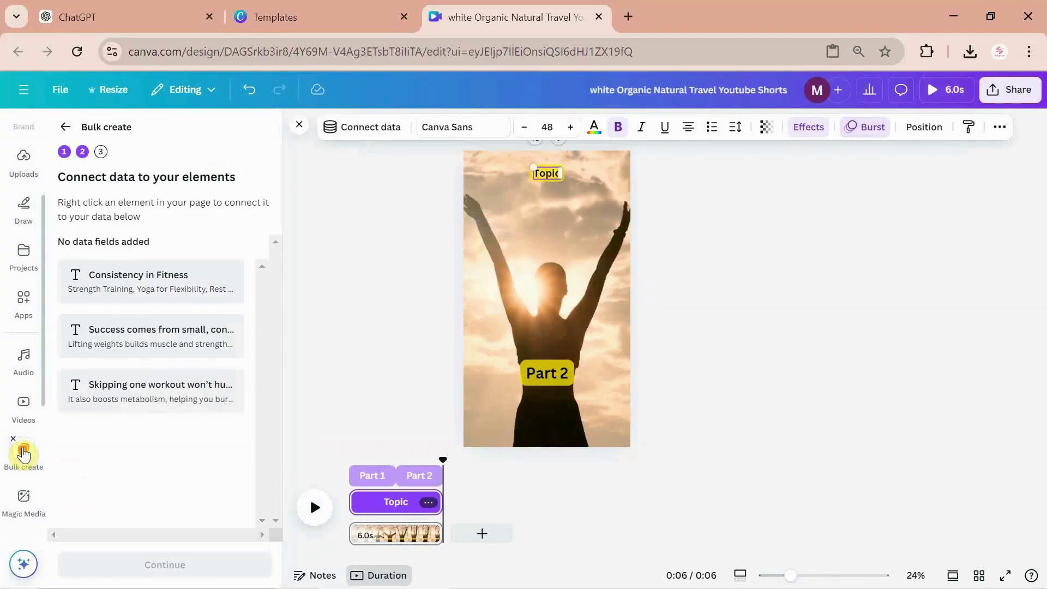
pyautogui.moveTo(440, 459); pyautogui.dragTo(370, 449)
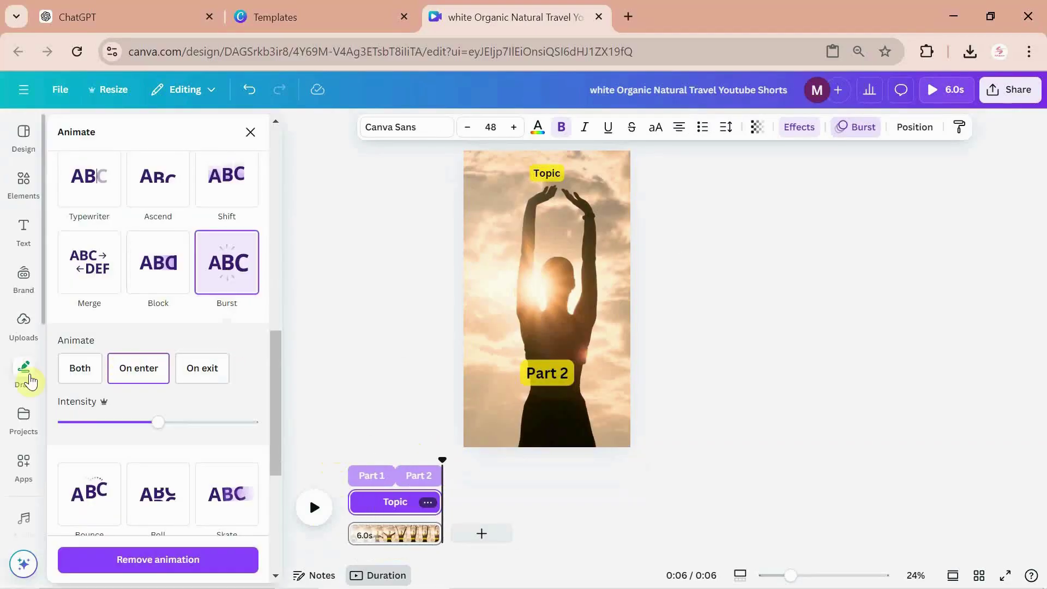
pyautogui.scroll(-1, 23, 454)
pyautogui.click(24, 454)
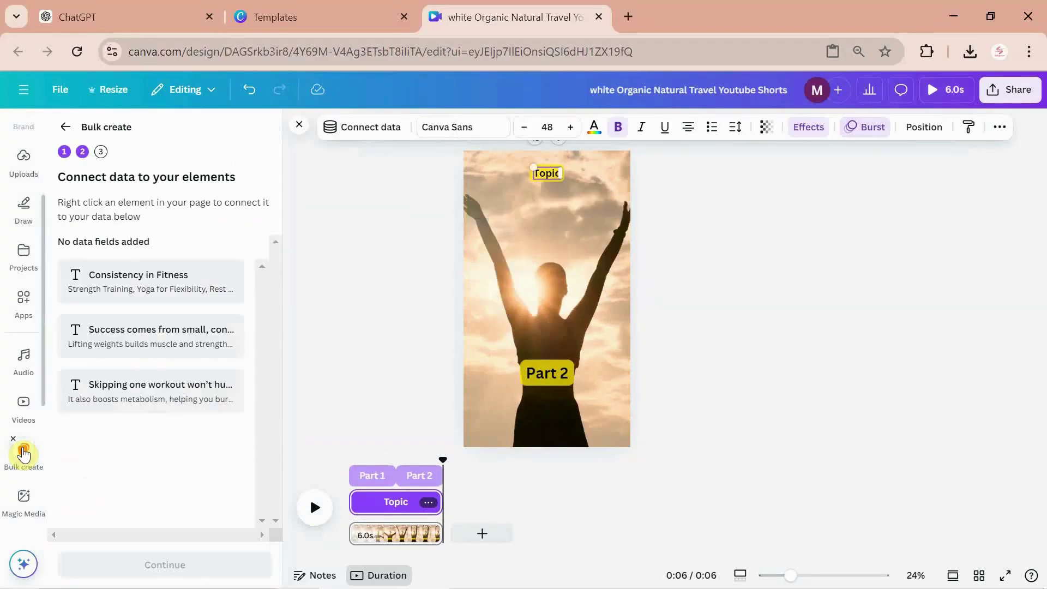
pyautogui.moveTo(442, 459); pyautogui.dragTo(368, 452)
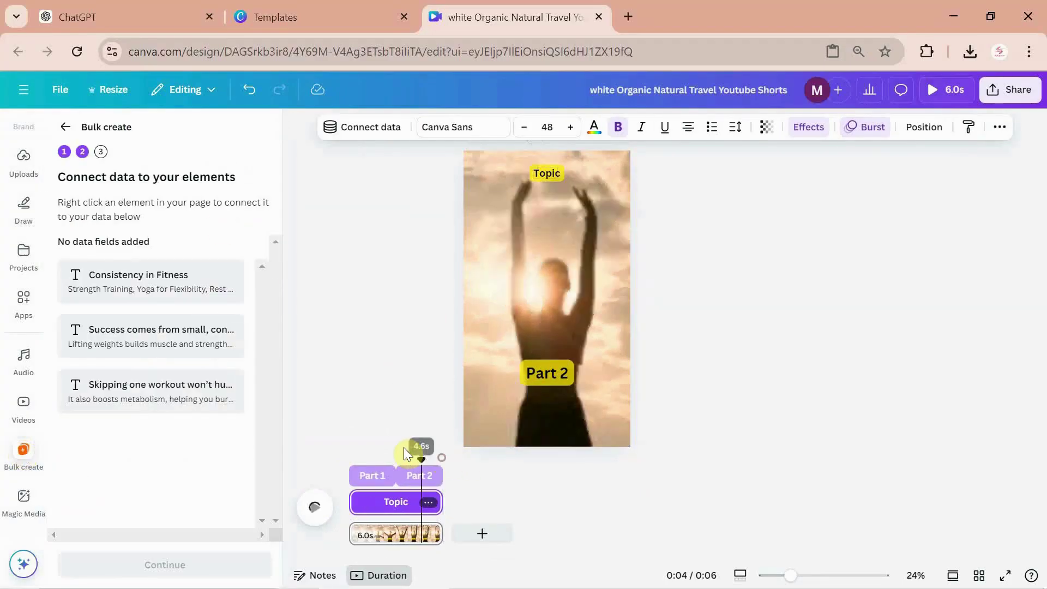
pyautogui.click(538, 174)
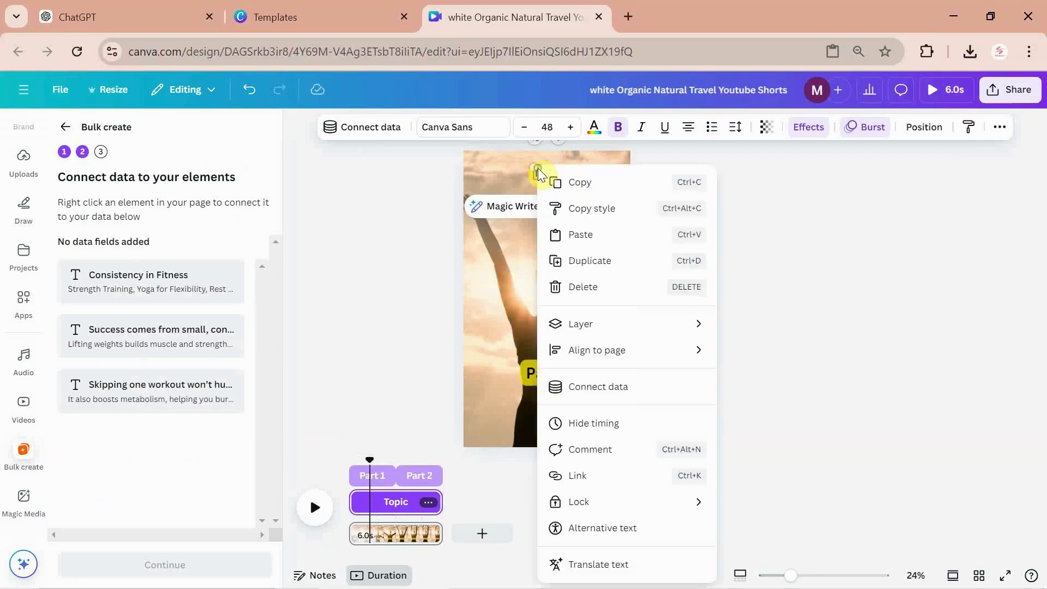
# - Connect the Topic heading to the Consistency in Fitness data field
pyautogui.rightClick(539, 174)
pyautogui.click(616, 388)
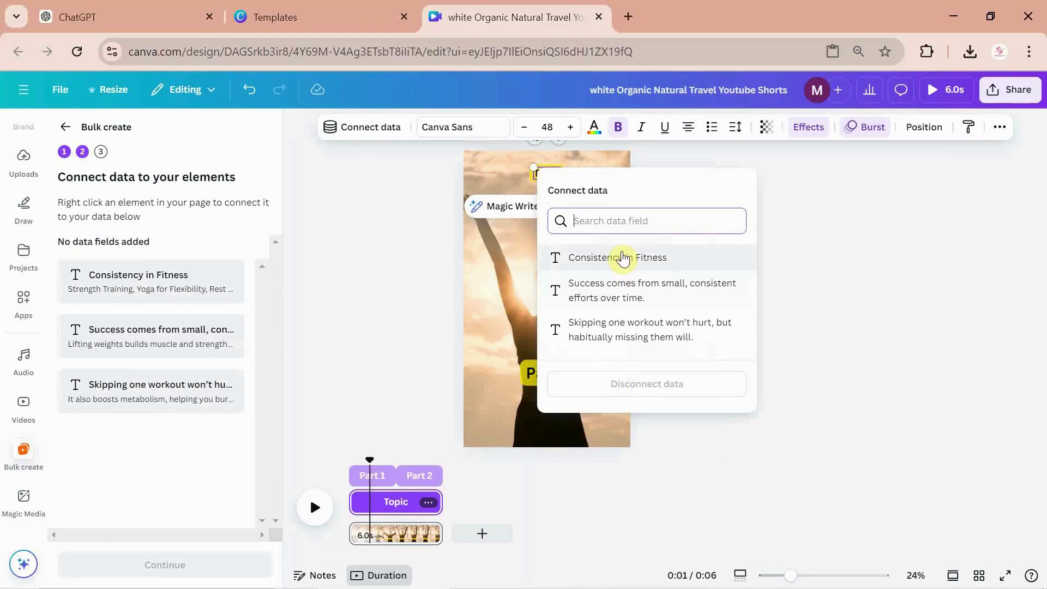
pyautogui.click(622, 258)
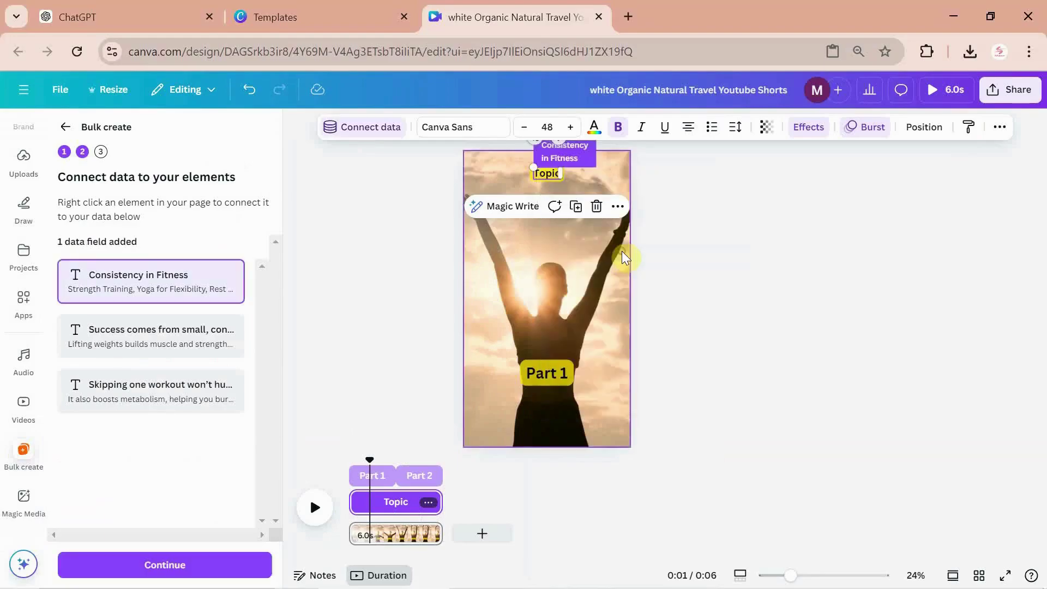
pyautogui.click(669, 246)
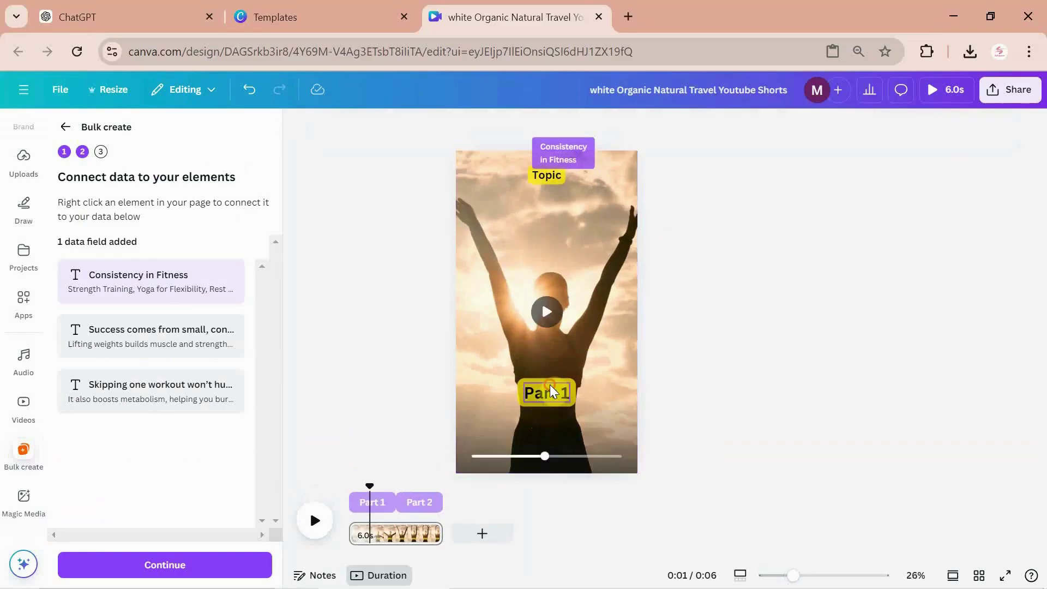
# - Connect the Part 1 caption to the second data field
pyautogui.click(549, 390)
pyautogui.rightClick(551, 383)
pyautogui.click(563, 387)
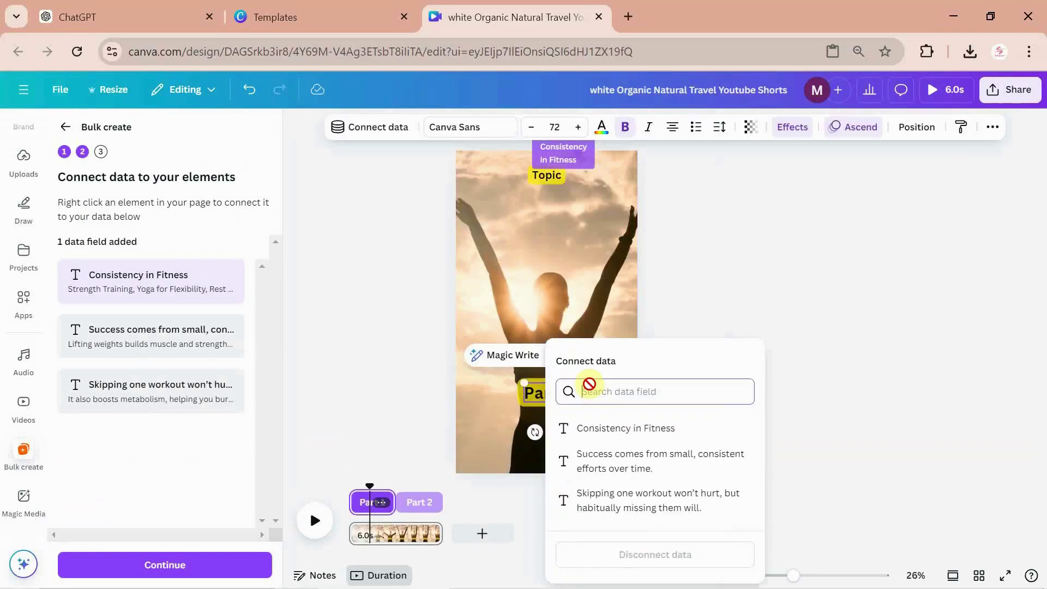
pyautogui.click(623, 459)
# - Connect the Part 2 caption to the third data field and return to Part 1
pyautogui.click(413, 505)
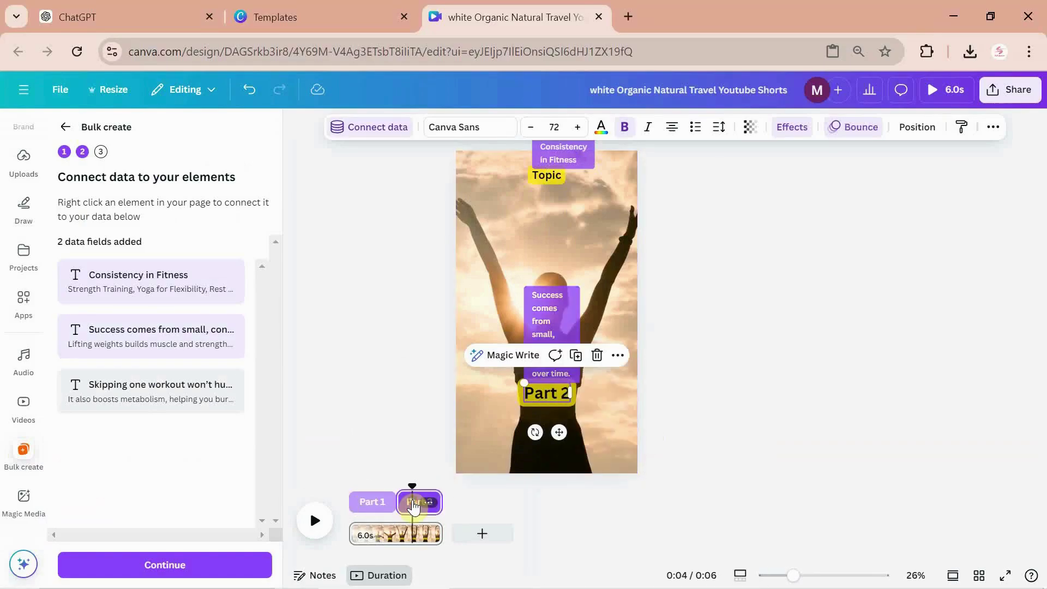
pyautogui.rightClick(531, 390)
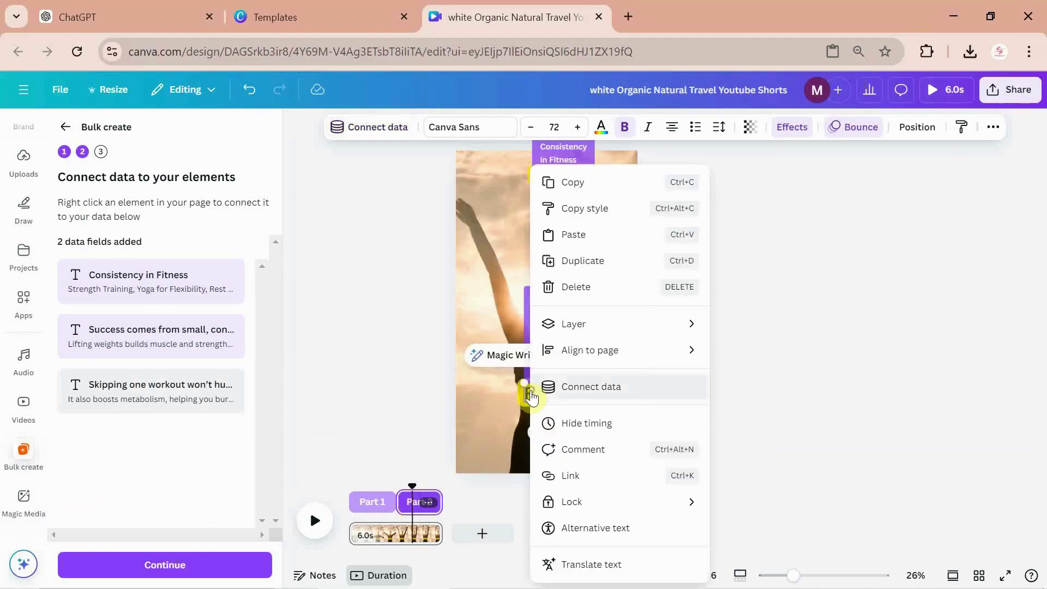
pyautogui.click(556, 387)
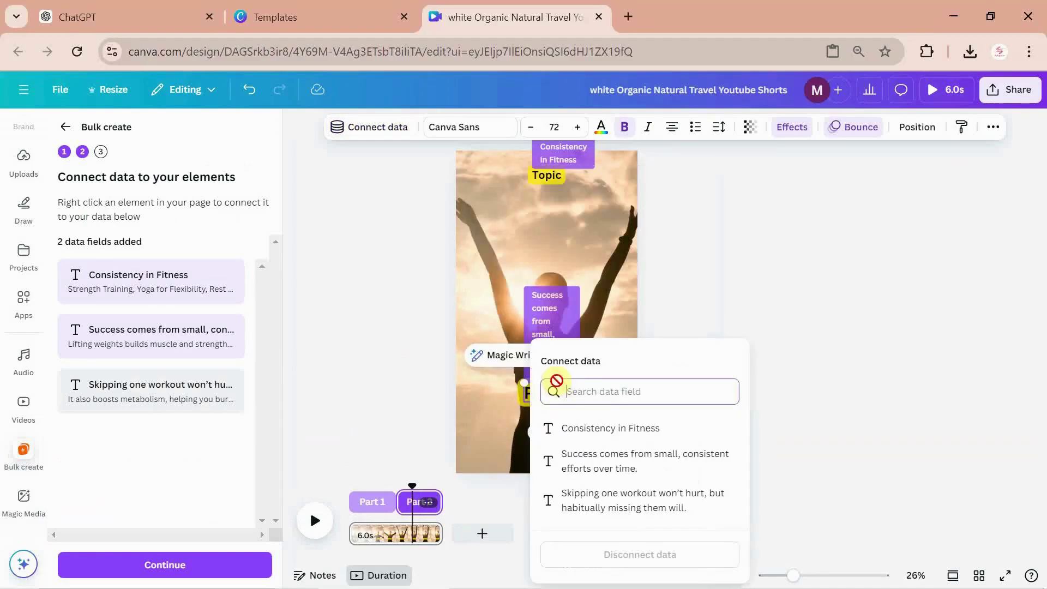
pyautogui.click(578, 501)
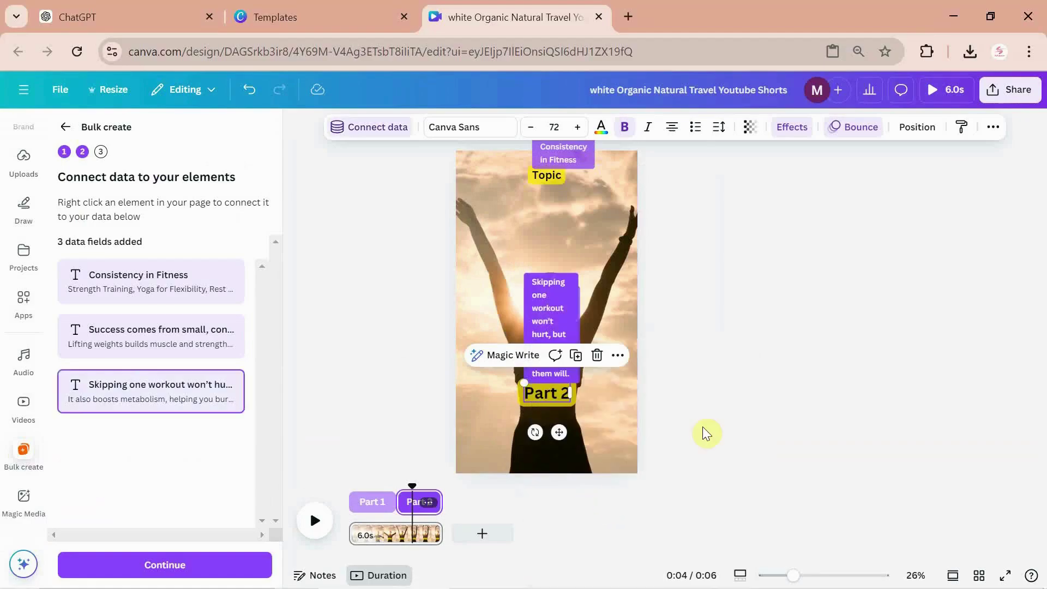
pyautogui.click(745, 385)
pyautogui.moveTo(419, 502)
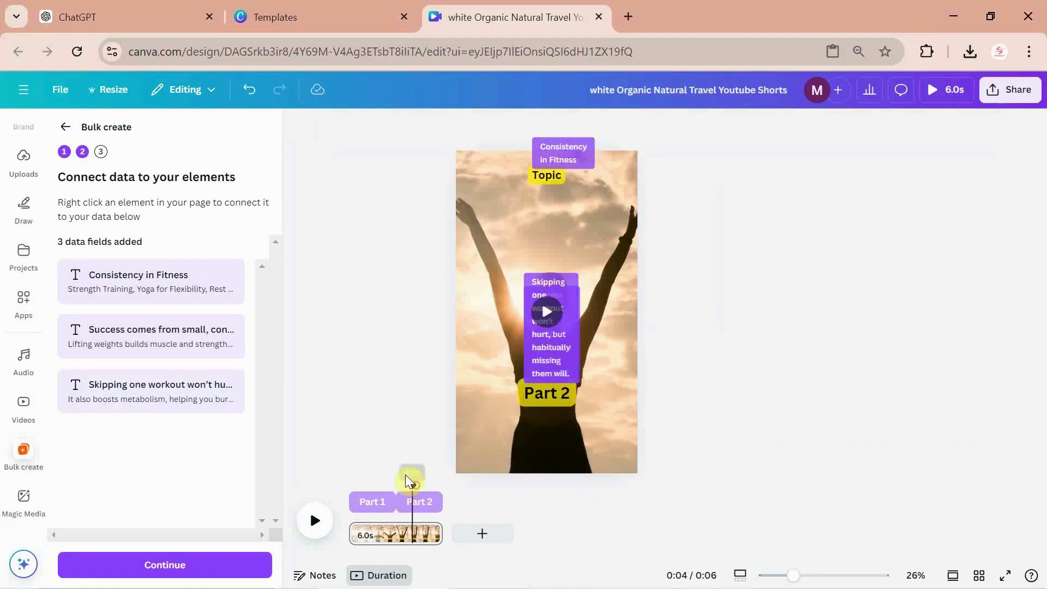
pyautogui.moveTo(405, 474); pyautogui.dragTo(366, 483)
pyautogui.click(323, 390)
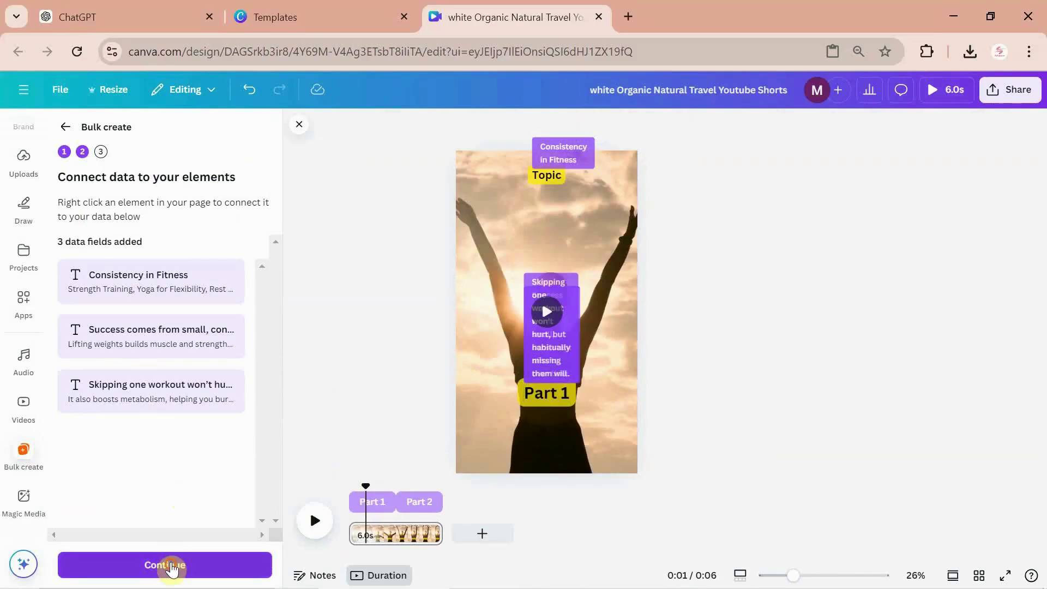
# - Apply the data to all 30 rows and generate 30 designs
pyautogui.click(171, 569)
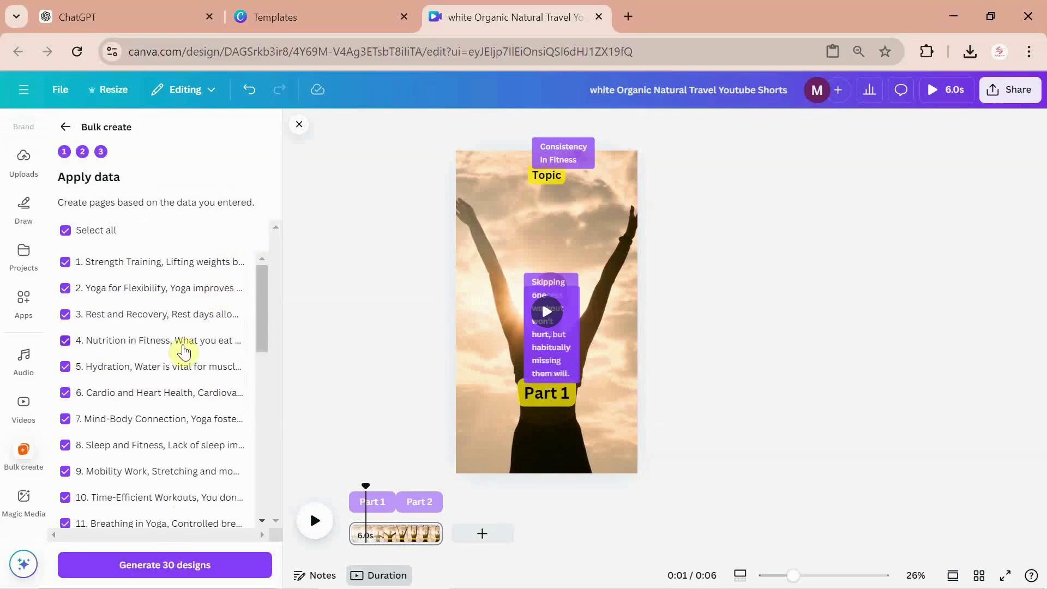
pyautogui.scroll(-4, 182, 350)
pyautogui.scroll(-2, 183, 350)
pyautogui.scroll(-1, 182, 357)
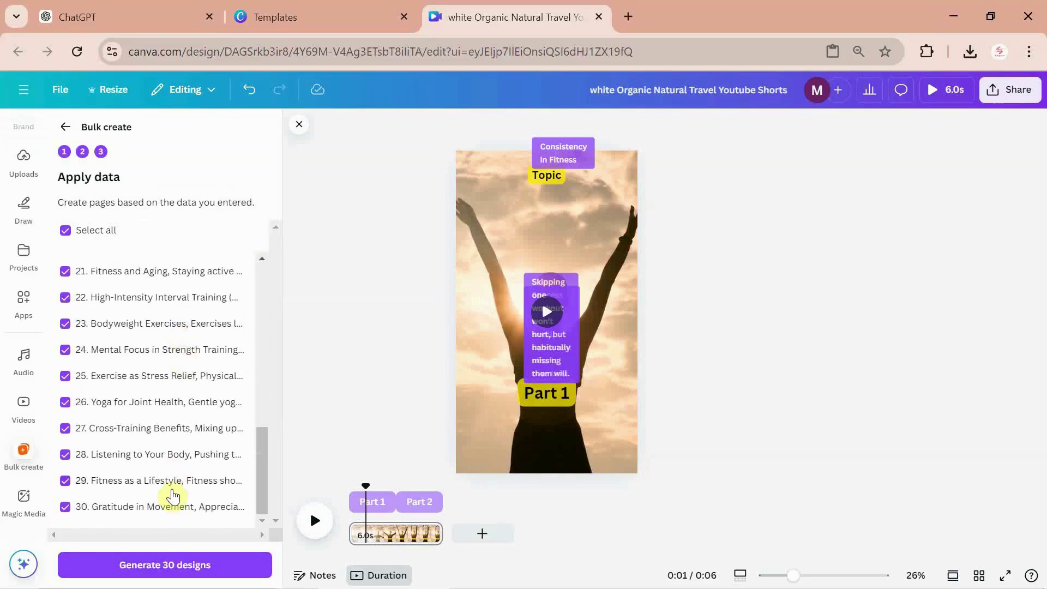
pyautogui.click(146, 576)
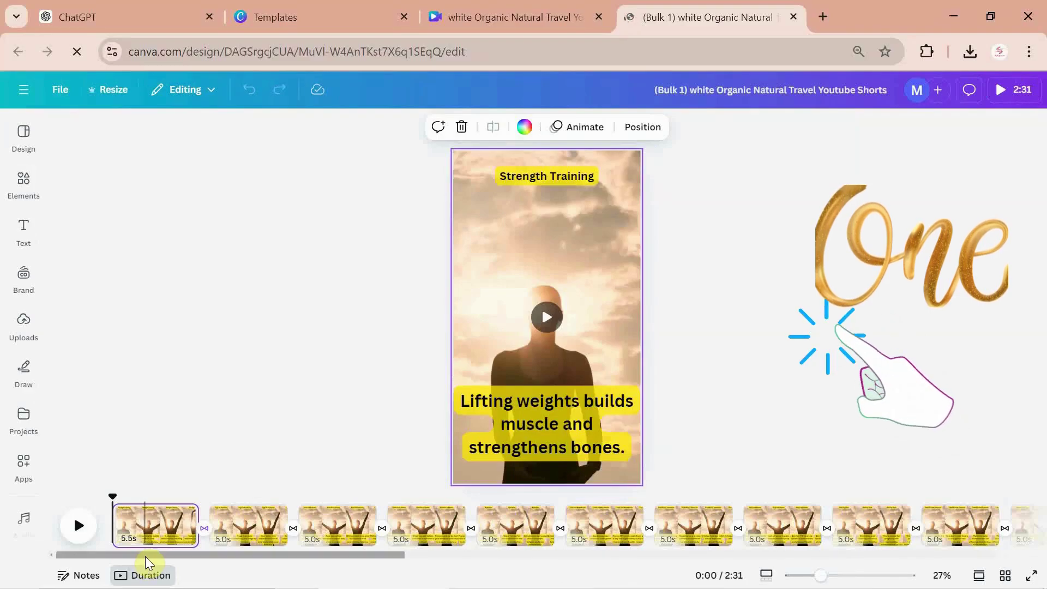
pyautogui.moveTo(145, 555); pyautogui.dragTo(387, 560)
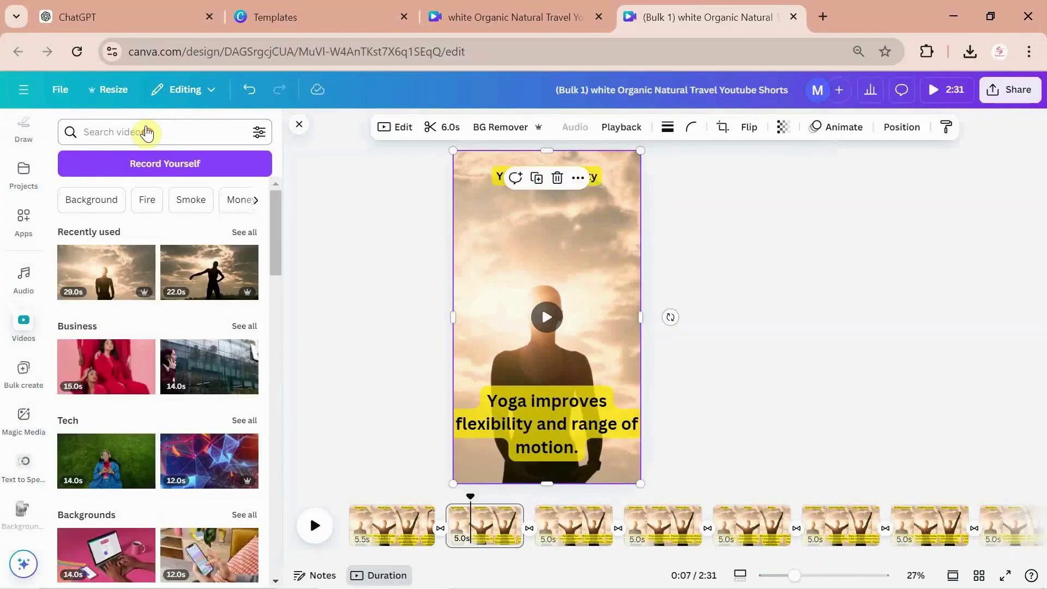
# - Search videos for 'fitness' and stretch the gym workout clip to fill the page
pyautogui.click(145, 131)
pyautogui.write('fitness')
pyautogui.press('Return')
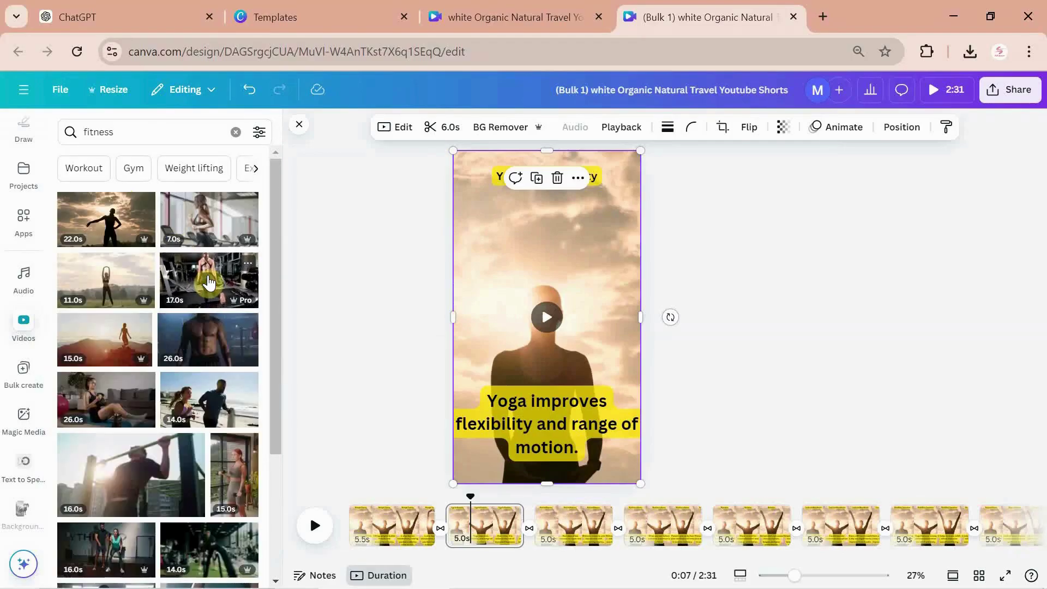
pyautogui.click(208, 282)
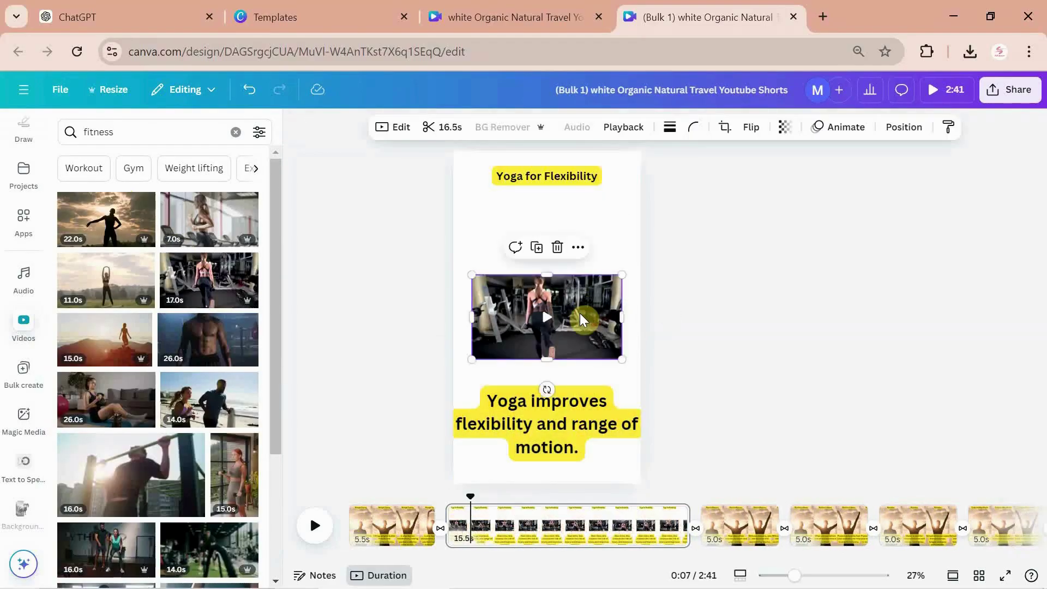
pyautogui.moveTo(579, 319)
pyautogui.mouseDown()
pyautogui.moveTo(536, 238)
pyautogui.moveTo(540, 482)
pyautogui.mouseUp()
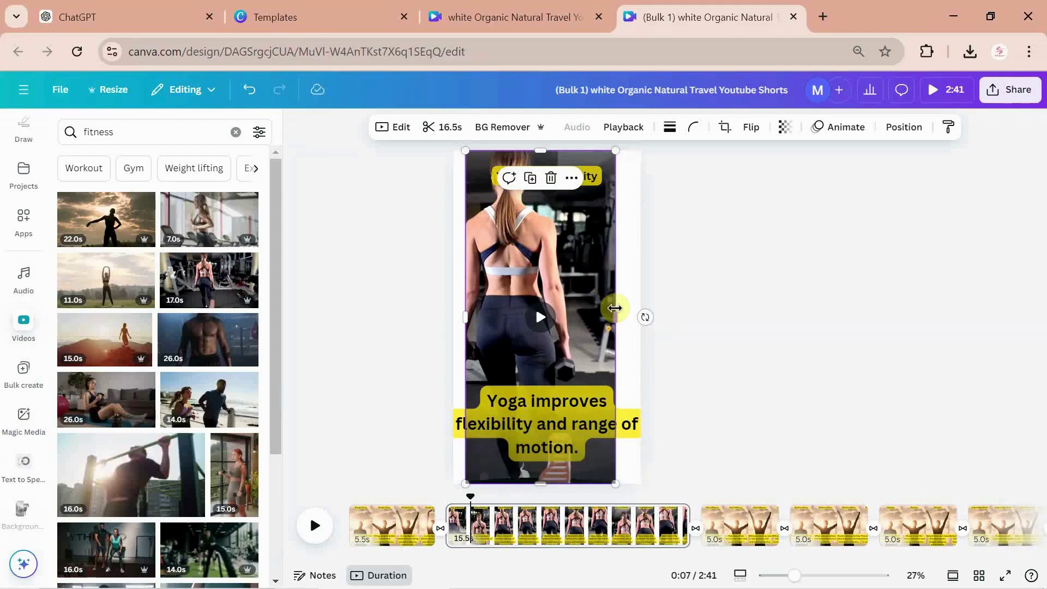
pyautogui.moveTo(614, 308); pyautogui.dragTo(639, 318)
pyautogui.moveTo(463, 315); pyautogui.dragTo(453, 314)
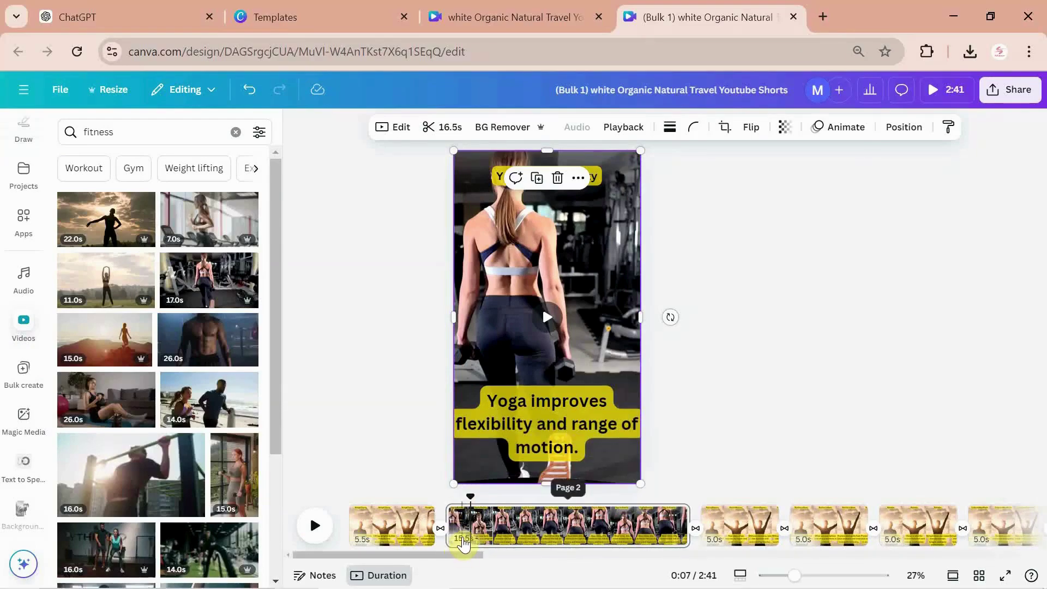
pyautogui.click(463, 540)
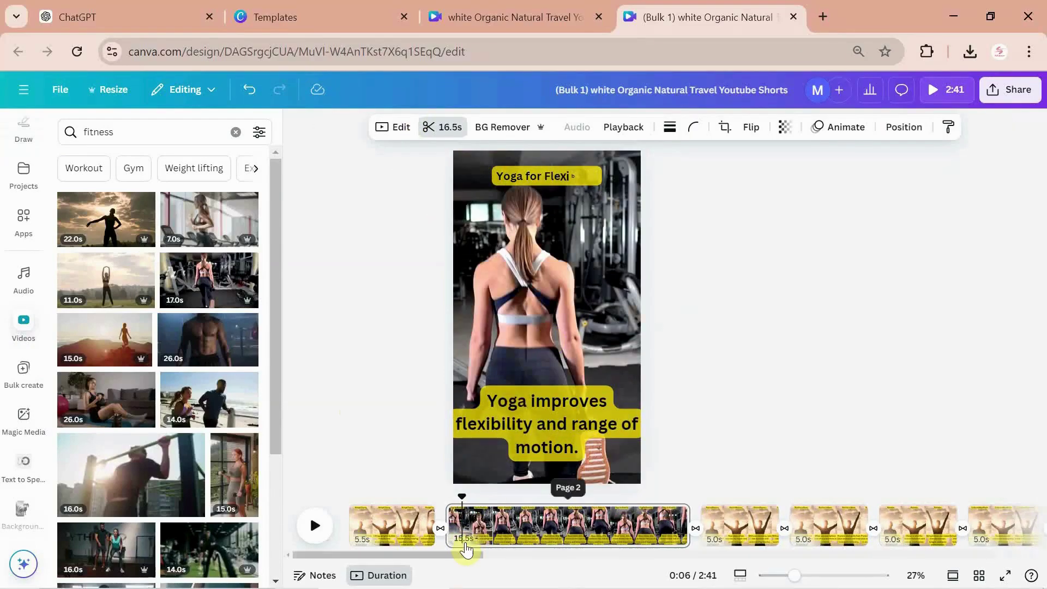
# - Set the gym clip's duration to 5.0 seconds
pyautogui.doubleClick(466, 547)
pyautogui.doubleClick(477, 126)
pyautogui.write('5')
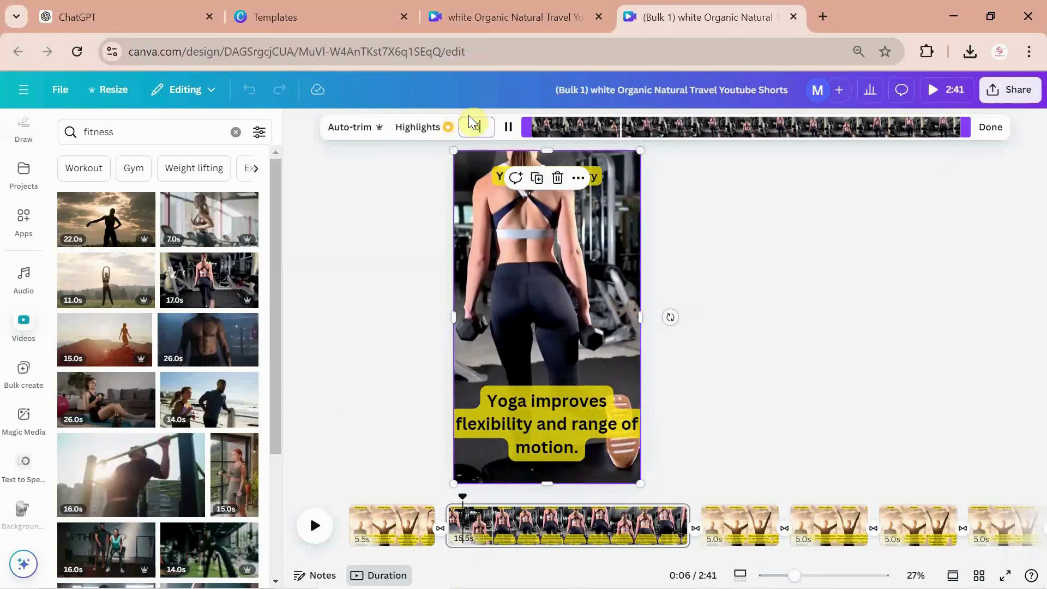
pyautogui.press('Return')
pyautogui.click(989, 127)
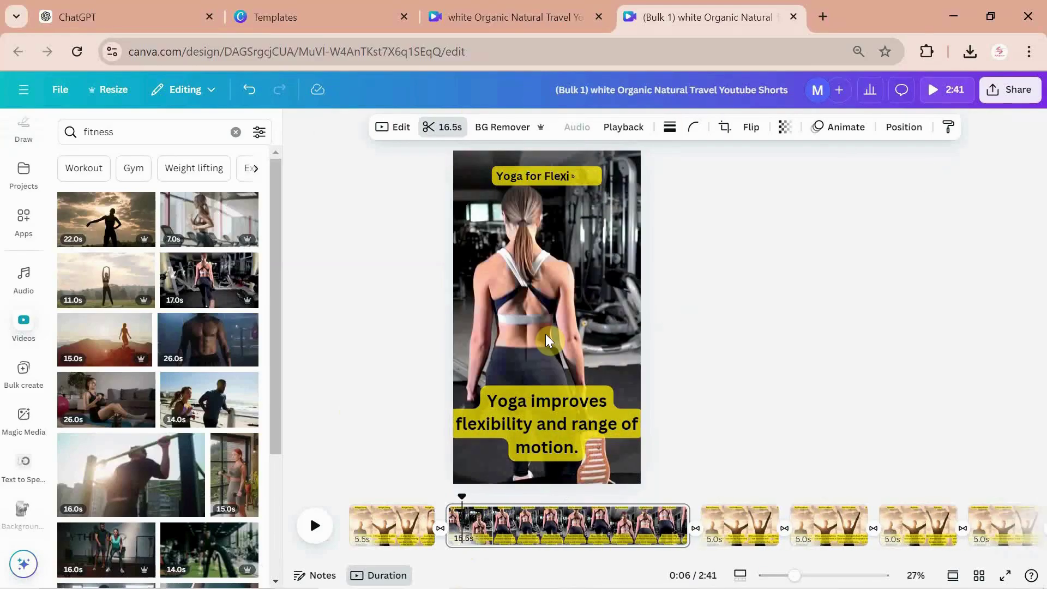
pyautogui.doubleClick(462, 543)
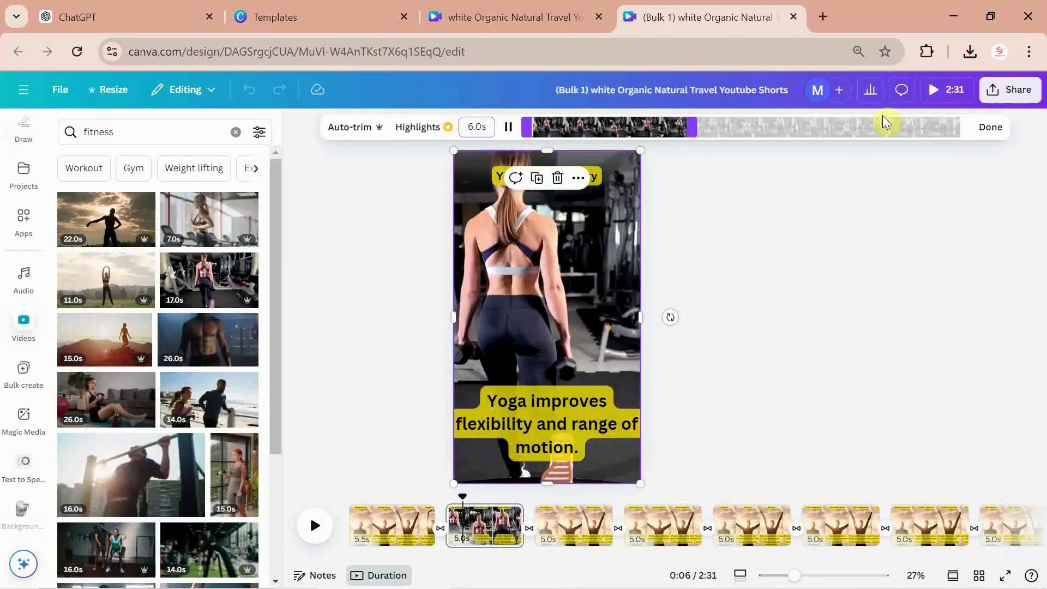
pyautogui.click(990, 127)
# - Try a 6-second clip duration, undo it, and go back to 5 seconds
pyautogui.doubleClick(465, 546)
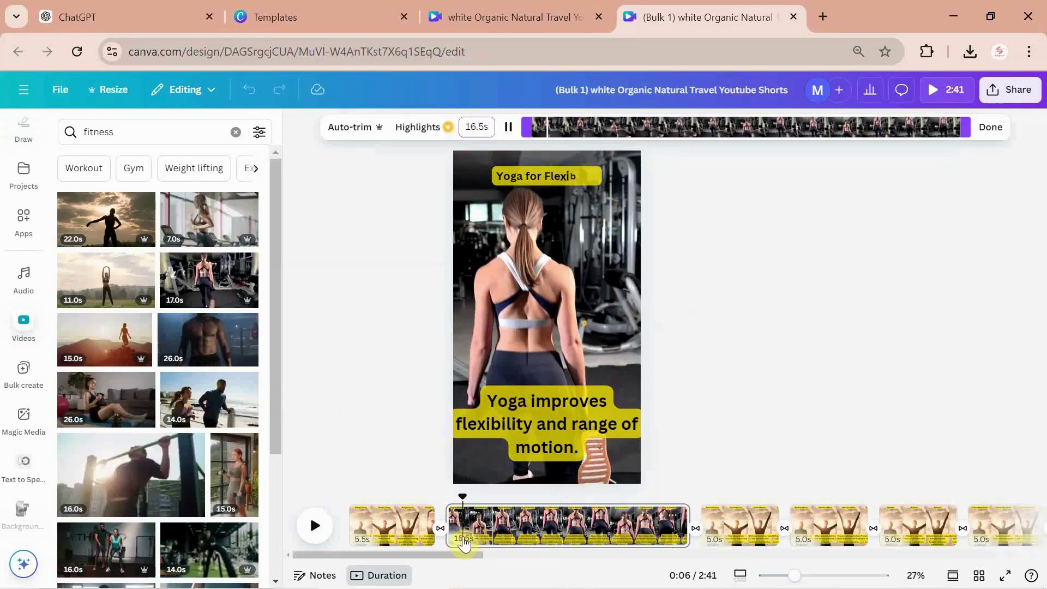
pyautogui.write('6')
pyautogui.press('Return')
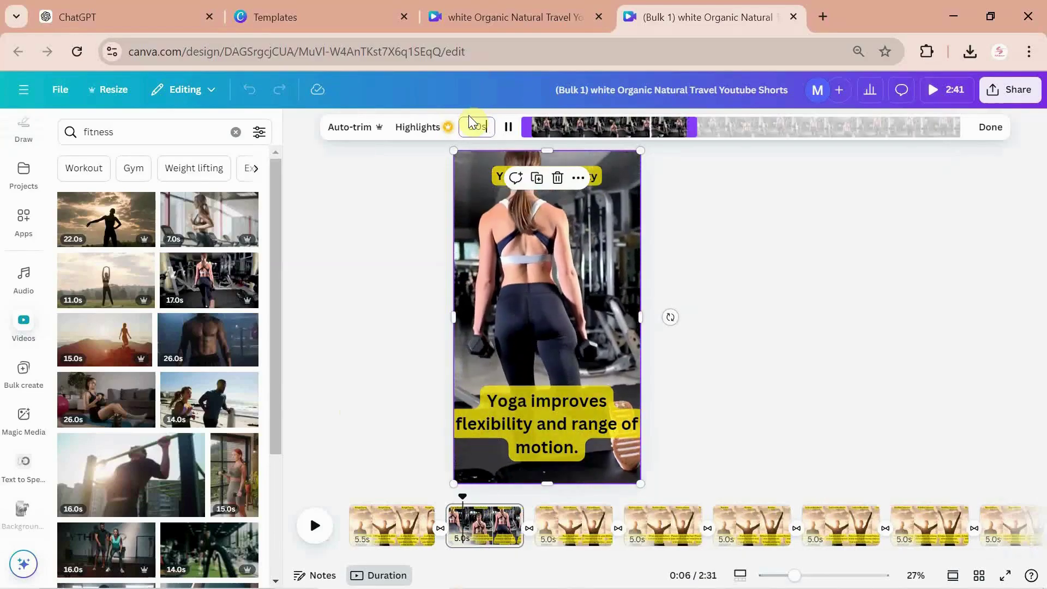
pyautogui.click(991, 127)
pyautogui.hotkey('ctrl', 'z')
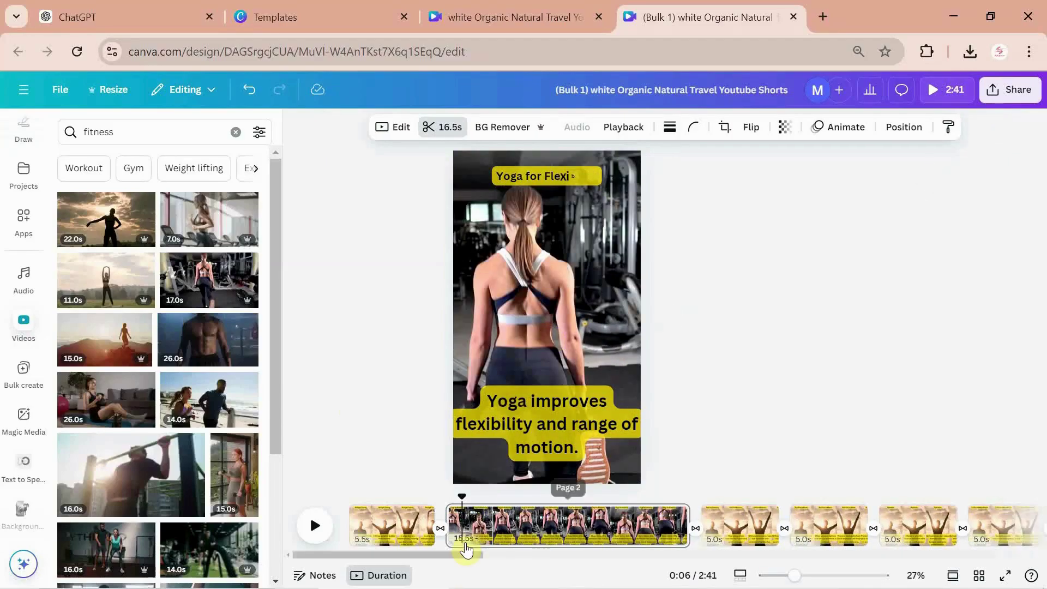
pyautogui.doubleClick(465, 546)
pyautogui.write('5s')
pyautogui.press('Return')
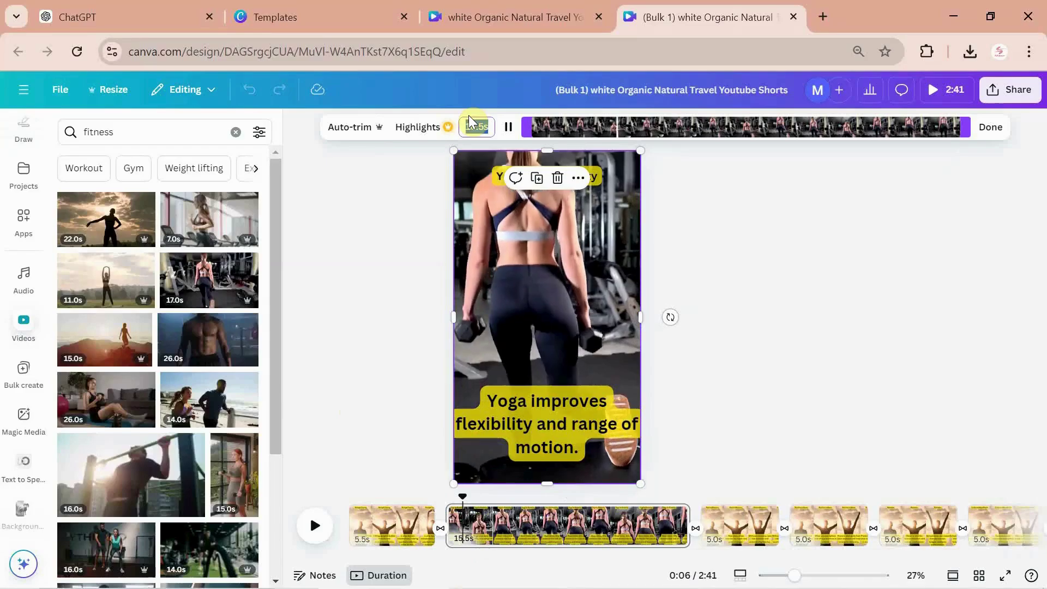
pyautogui.click(990, 127)
pyautogui.hotkey('ctrl', 'z')
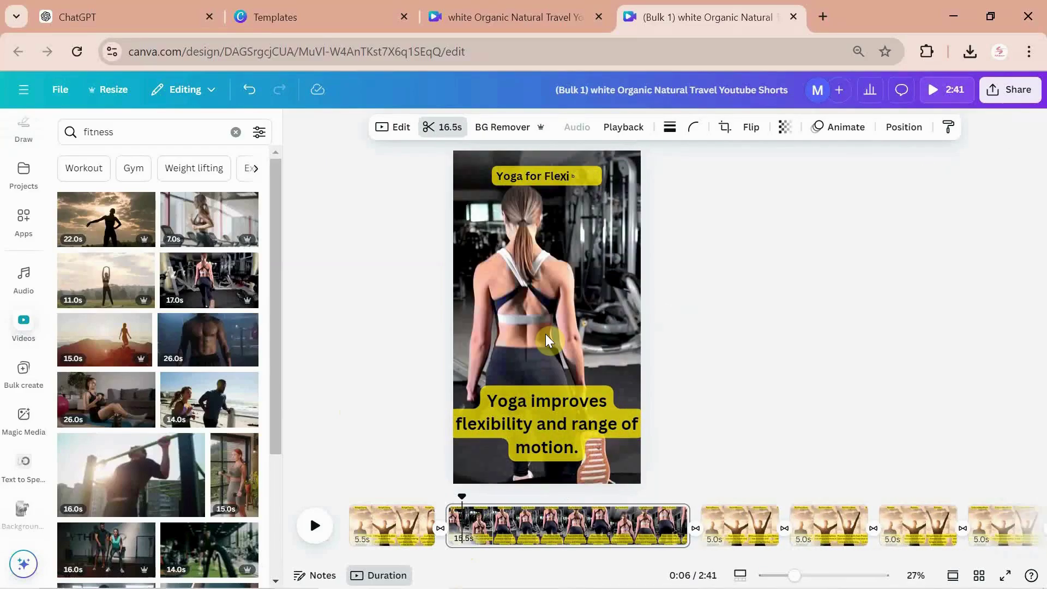
pyautogui.doubleClick(463, 544)
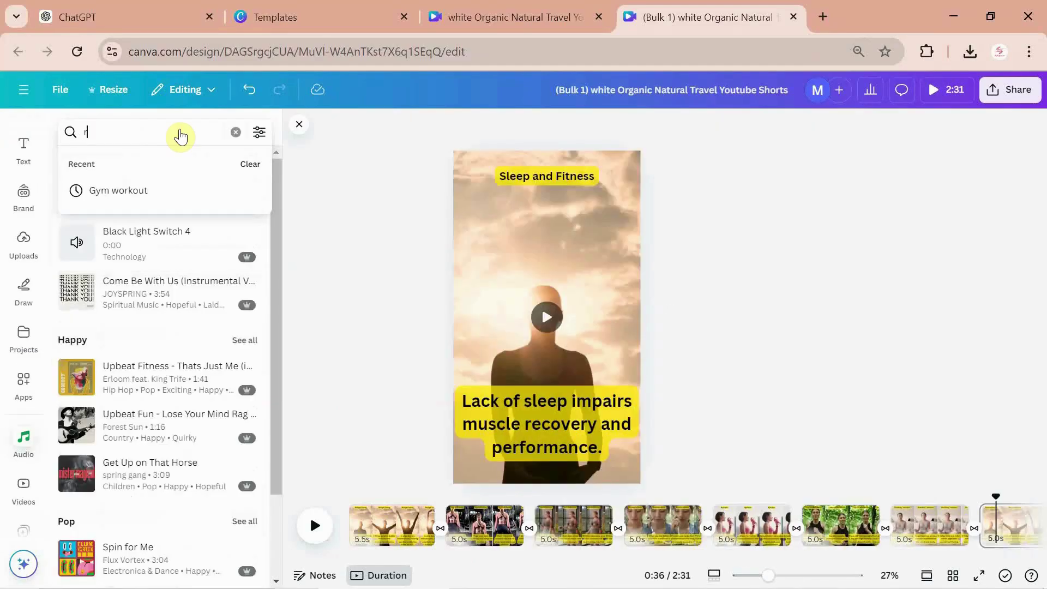
pyautogui.write('re')
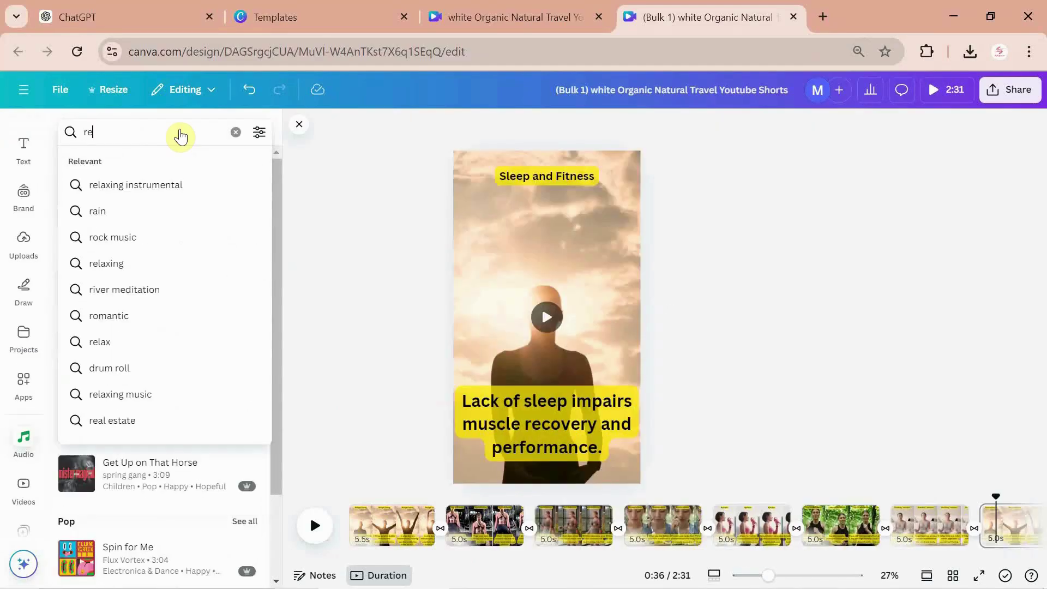
pyautogui.write('laxing')
# - Search the audio library for 'relaxing' music and start an MP4 download
pyautogui.press('Return')
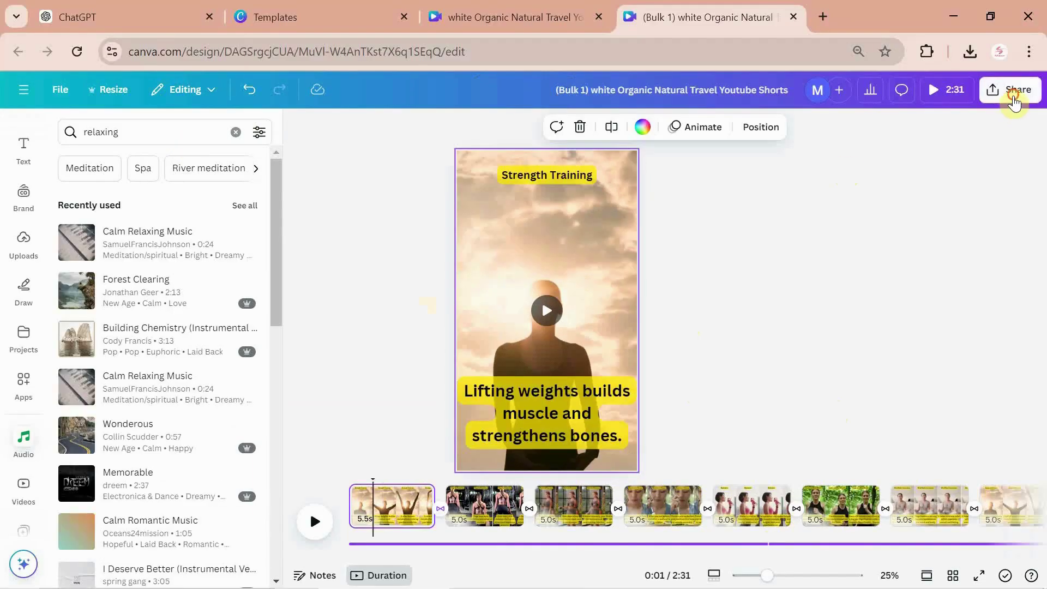
pyautogui.click(1013, 92)
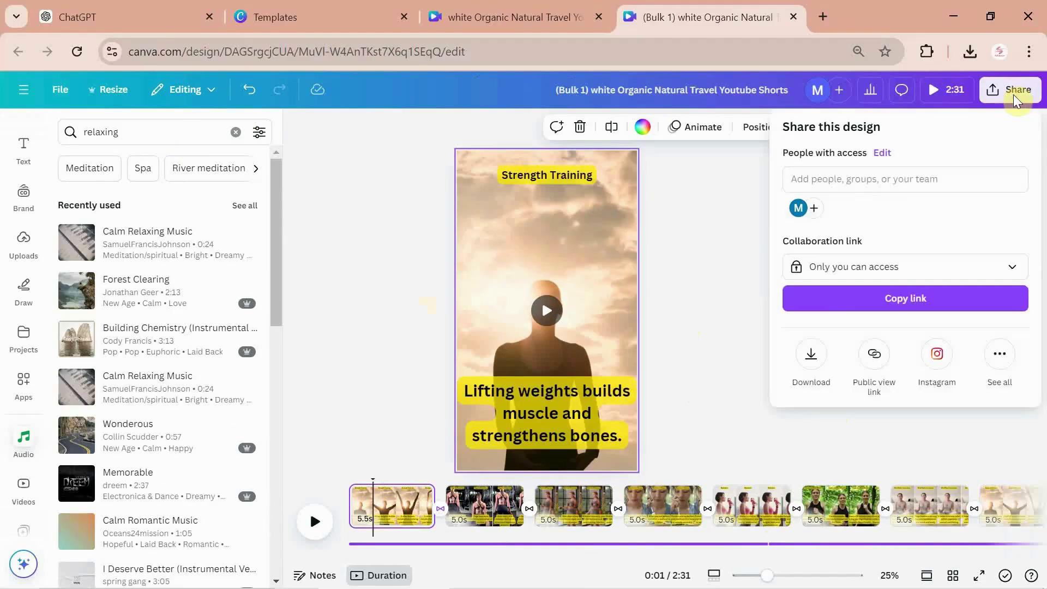
pyautogui.click(807, 359)
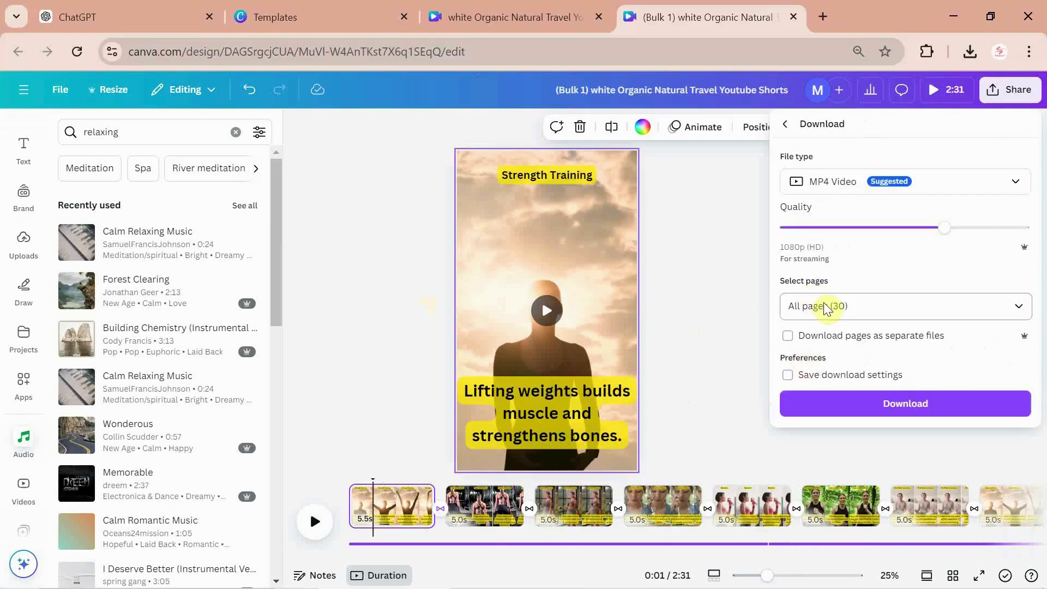
pyautogui.click(1019, 307)
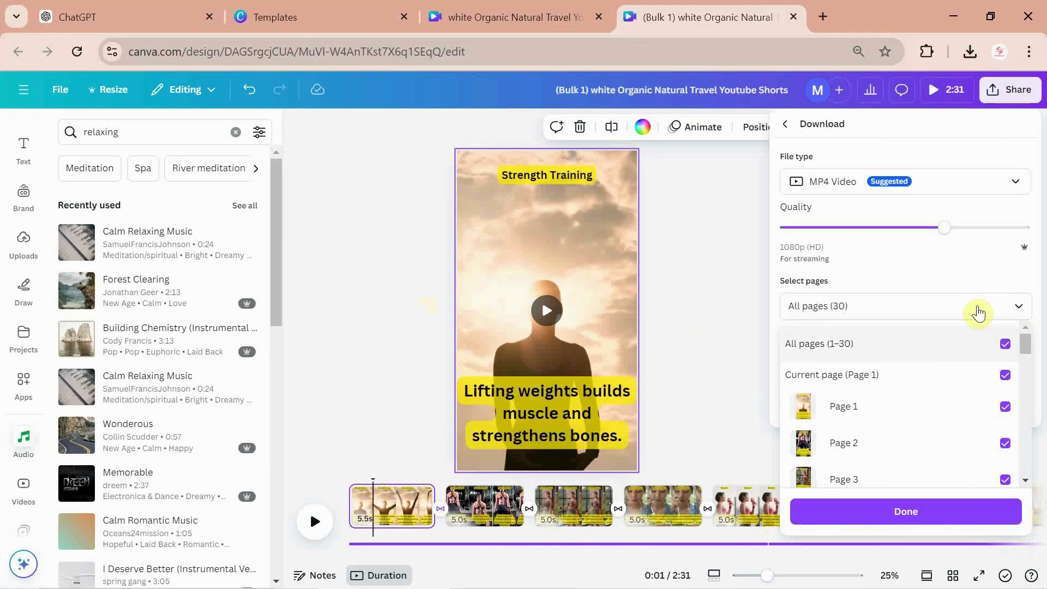
# - Download only Pages 1–7 as an MP4 video
pyautogui.click(918, 341)
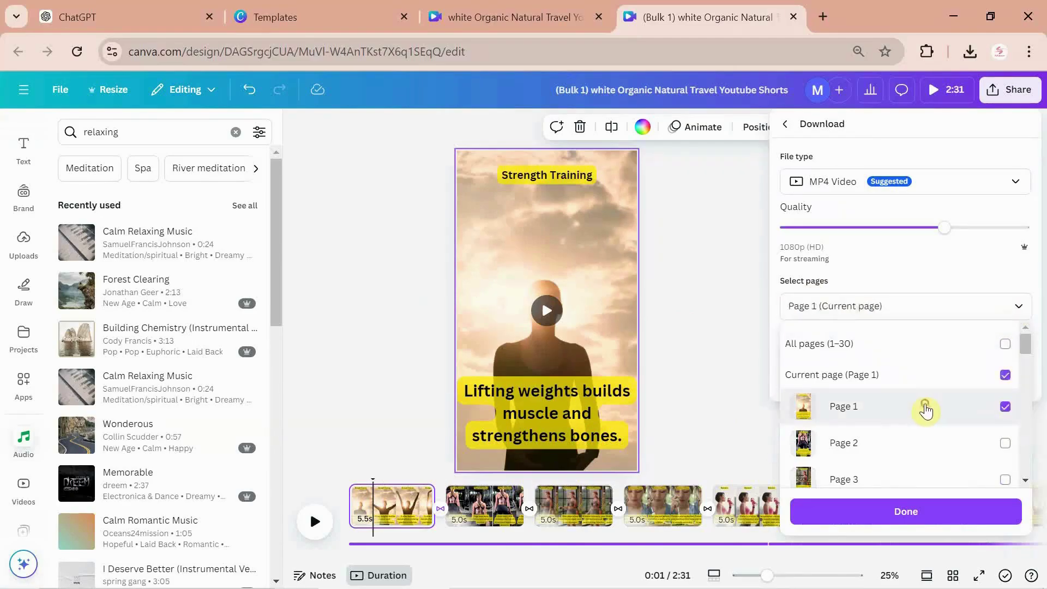
pyautogui.scroll(-2, 928, 409)
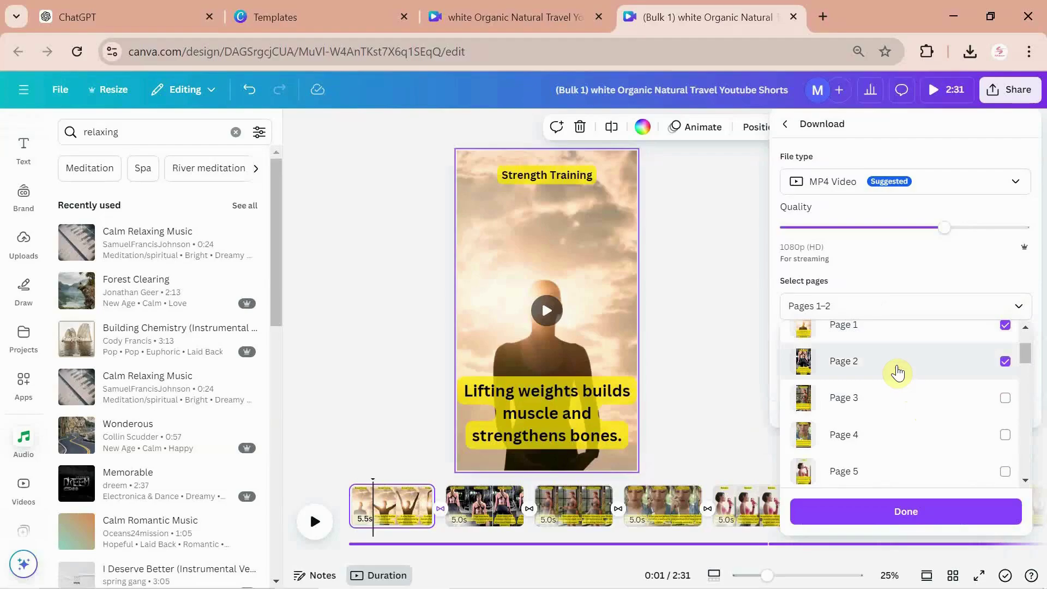
pyautogui.click(883, 397)
pyautogui.click(895, 435)
pyautogui.click(963, 471)
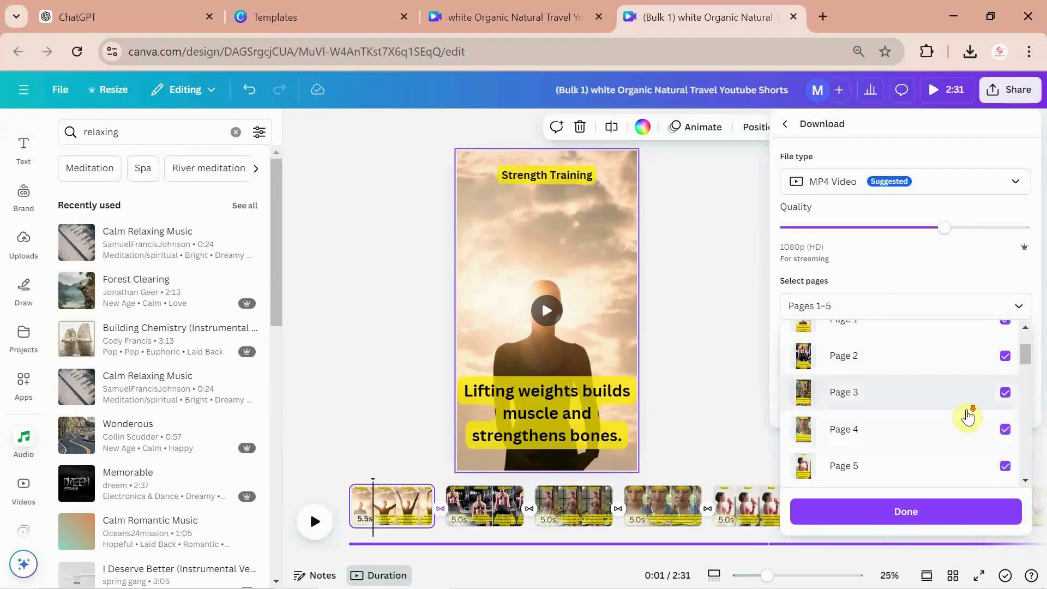
pyautogui.scroll(-2, 967, 416)
pyautogui.click(929, 350)
pyautogui.click(921, 373)
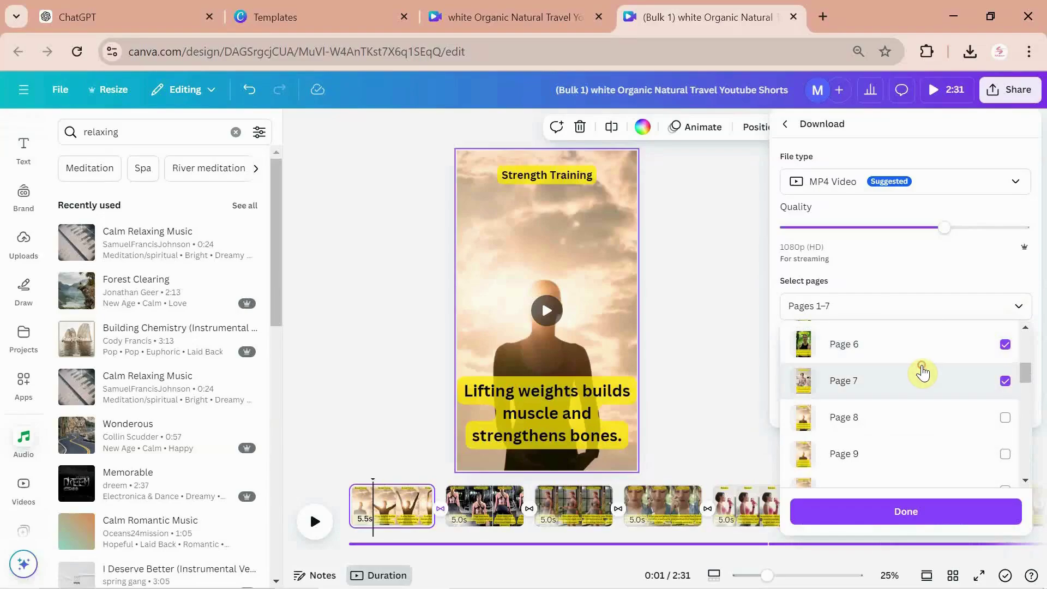
pyautogui.click(859, 508)
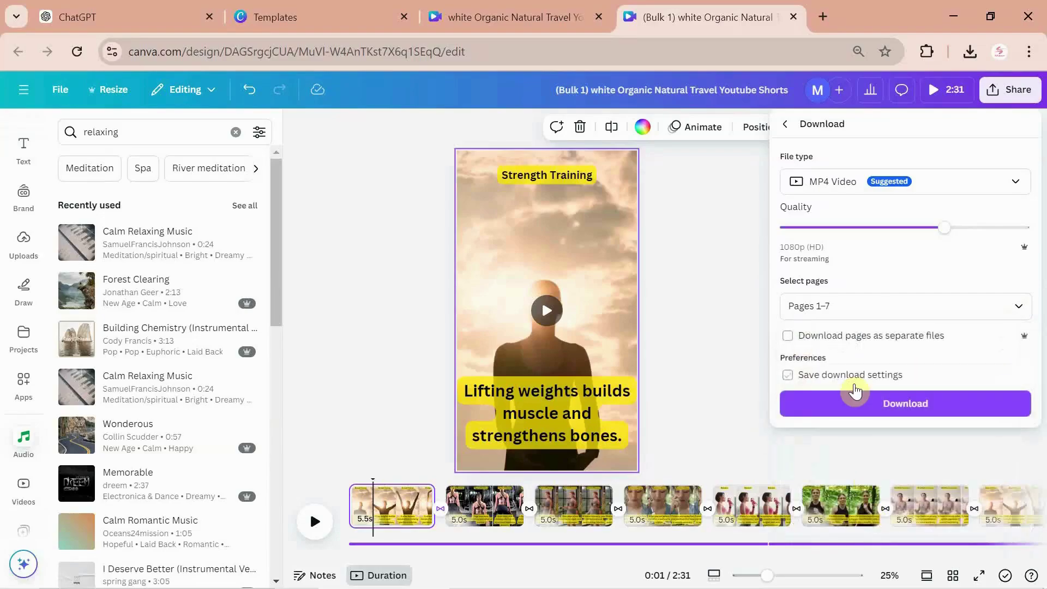
pyautogui.click(851, 404)
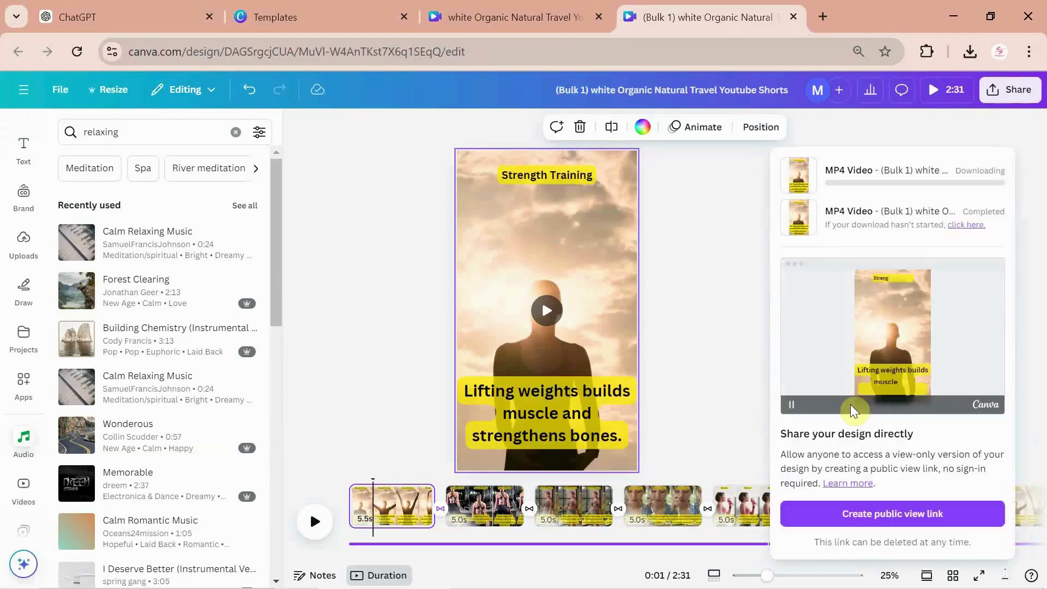